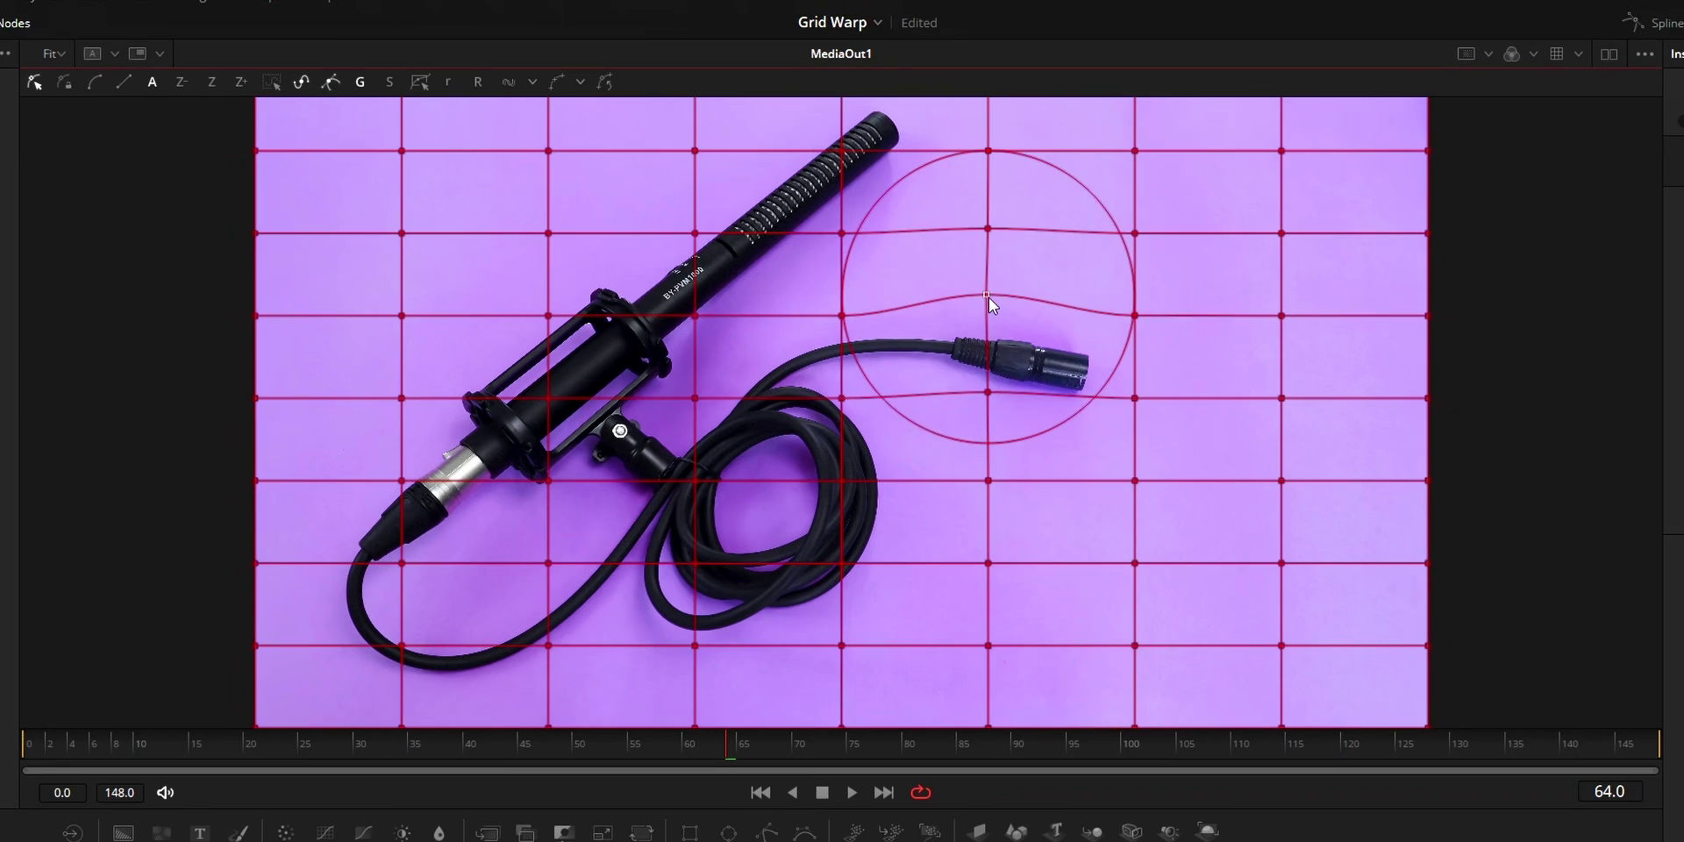
# Step: Warp the image by moving grid points beside the cable connector and around the coiled cable
pyautogui.moveTo(1135, 317); pyautogui.dragTo(1143, 293)
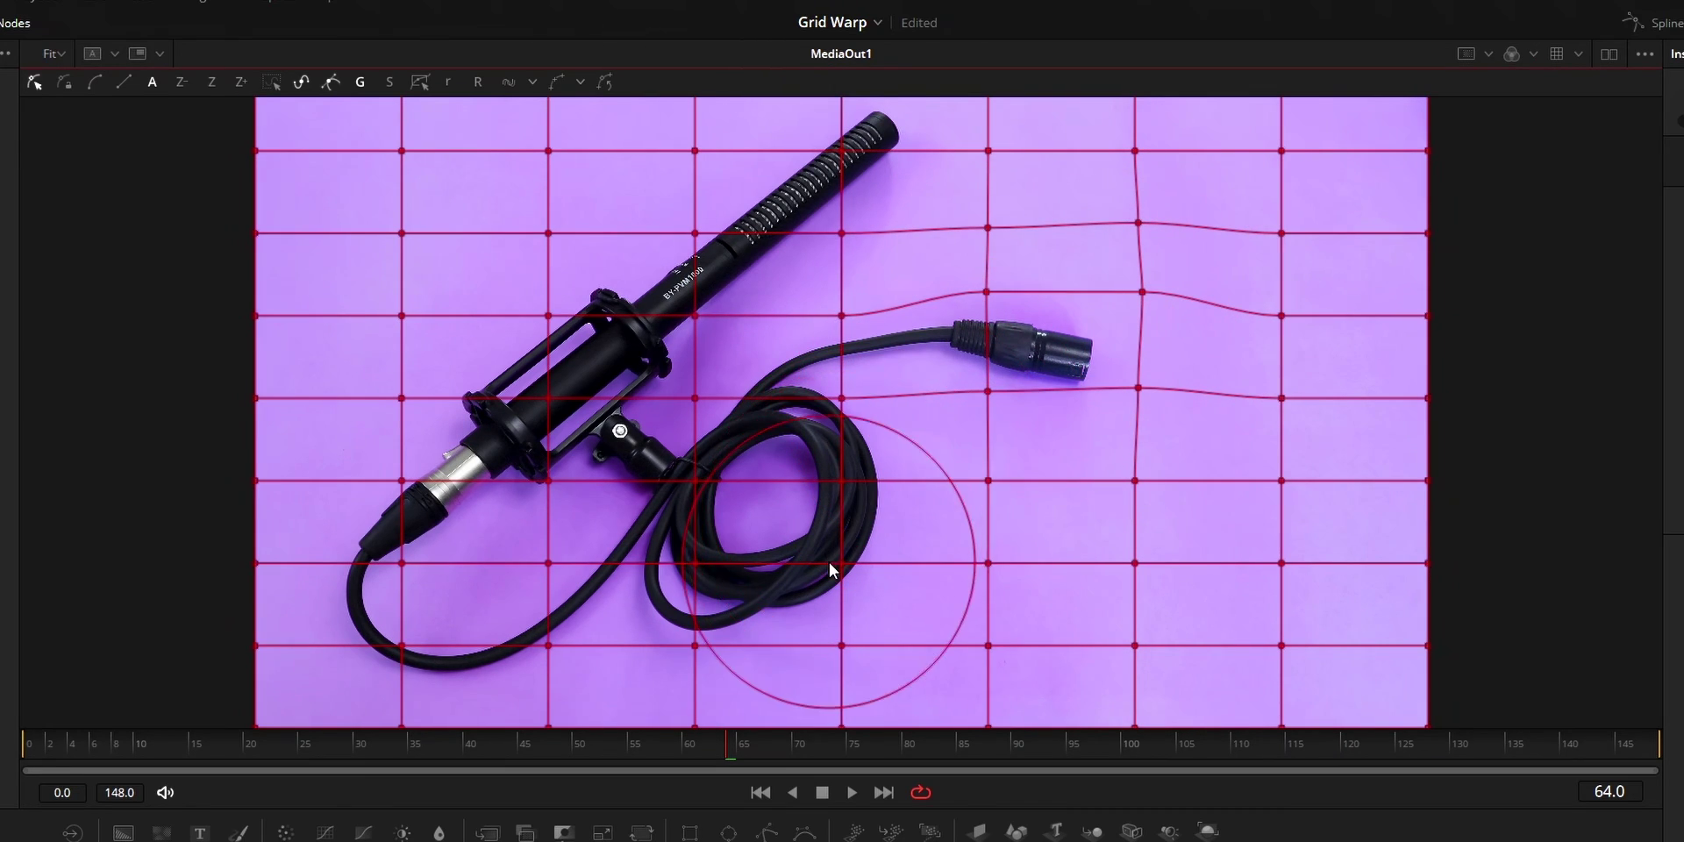
pyautogui.moveTo(842, 572)
pyautogui.mouseDown()
pyautogui.moveTo(872, 582)
pyautogui.moveTo(865, 554)
pyautogui.mouseUp()
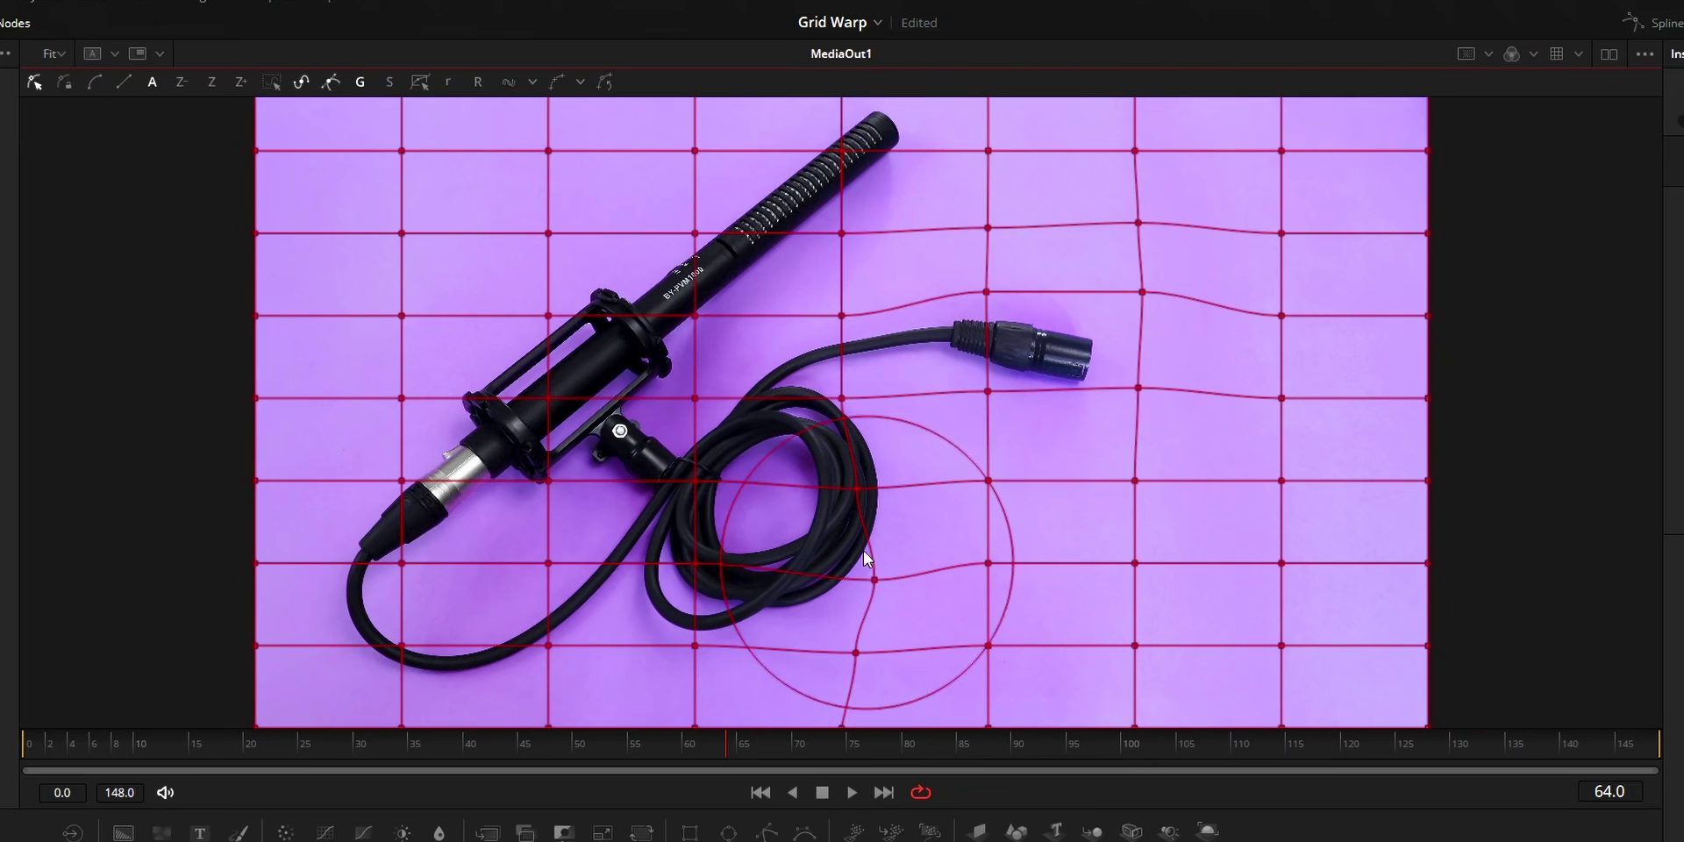
pyautogui.moveTo(860, 481); pyautogui.dragTo(871, 482)
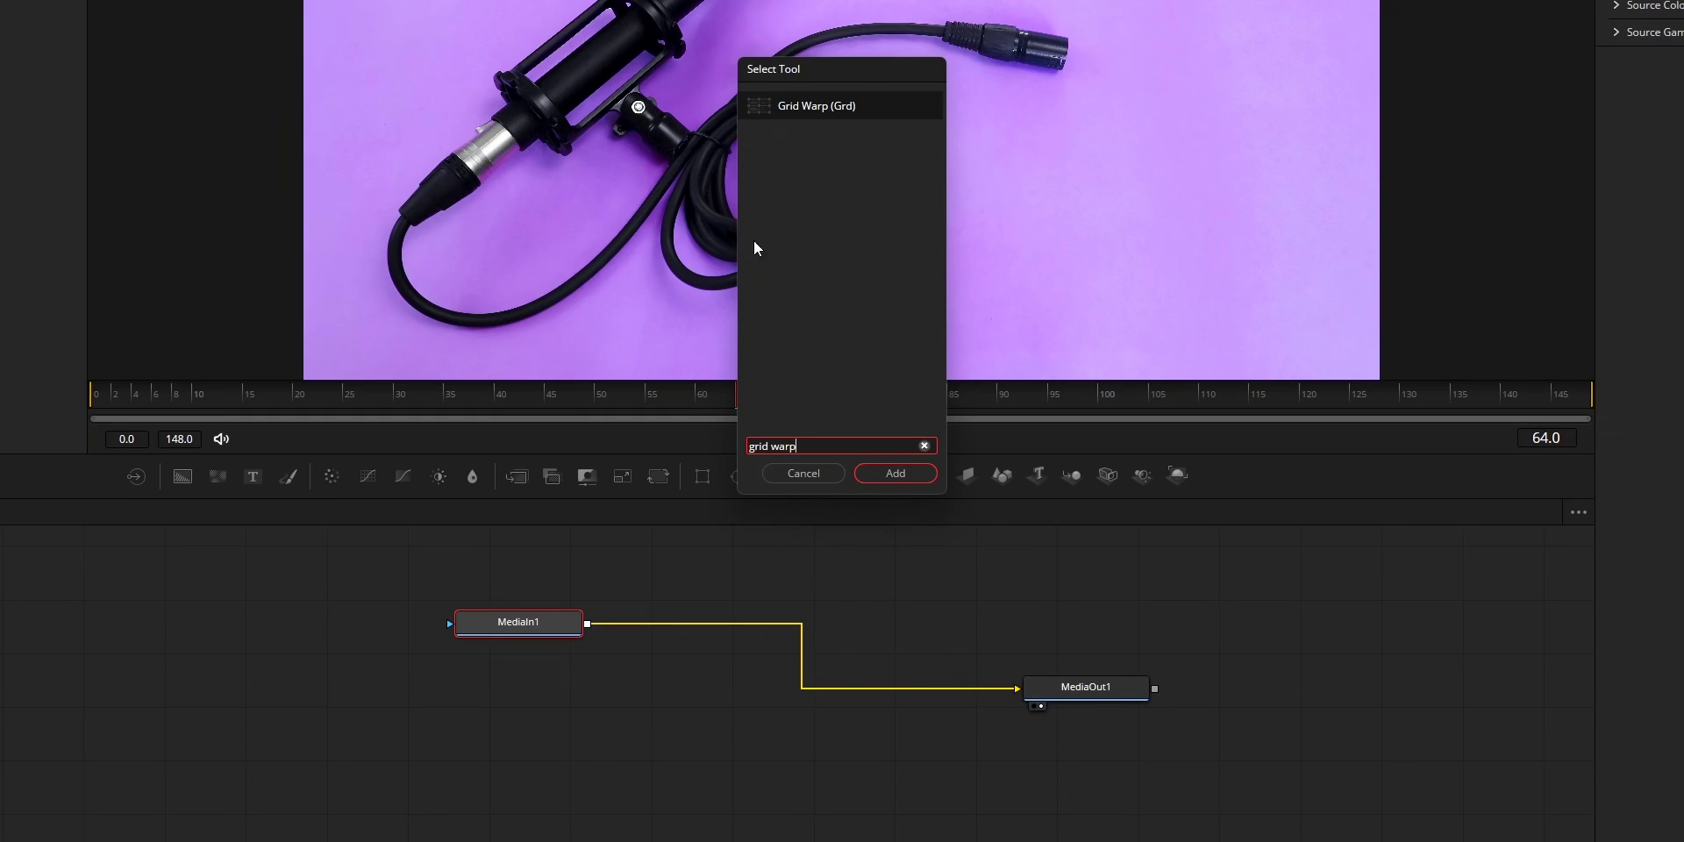
# Step: Add a Grid Warp node after MediaIn1 and move two grid points upward near the cable connector
pyautogui.click(887, 475)
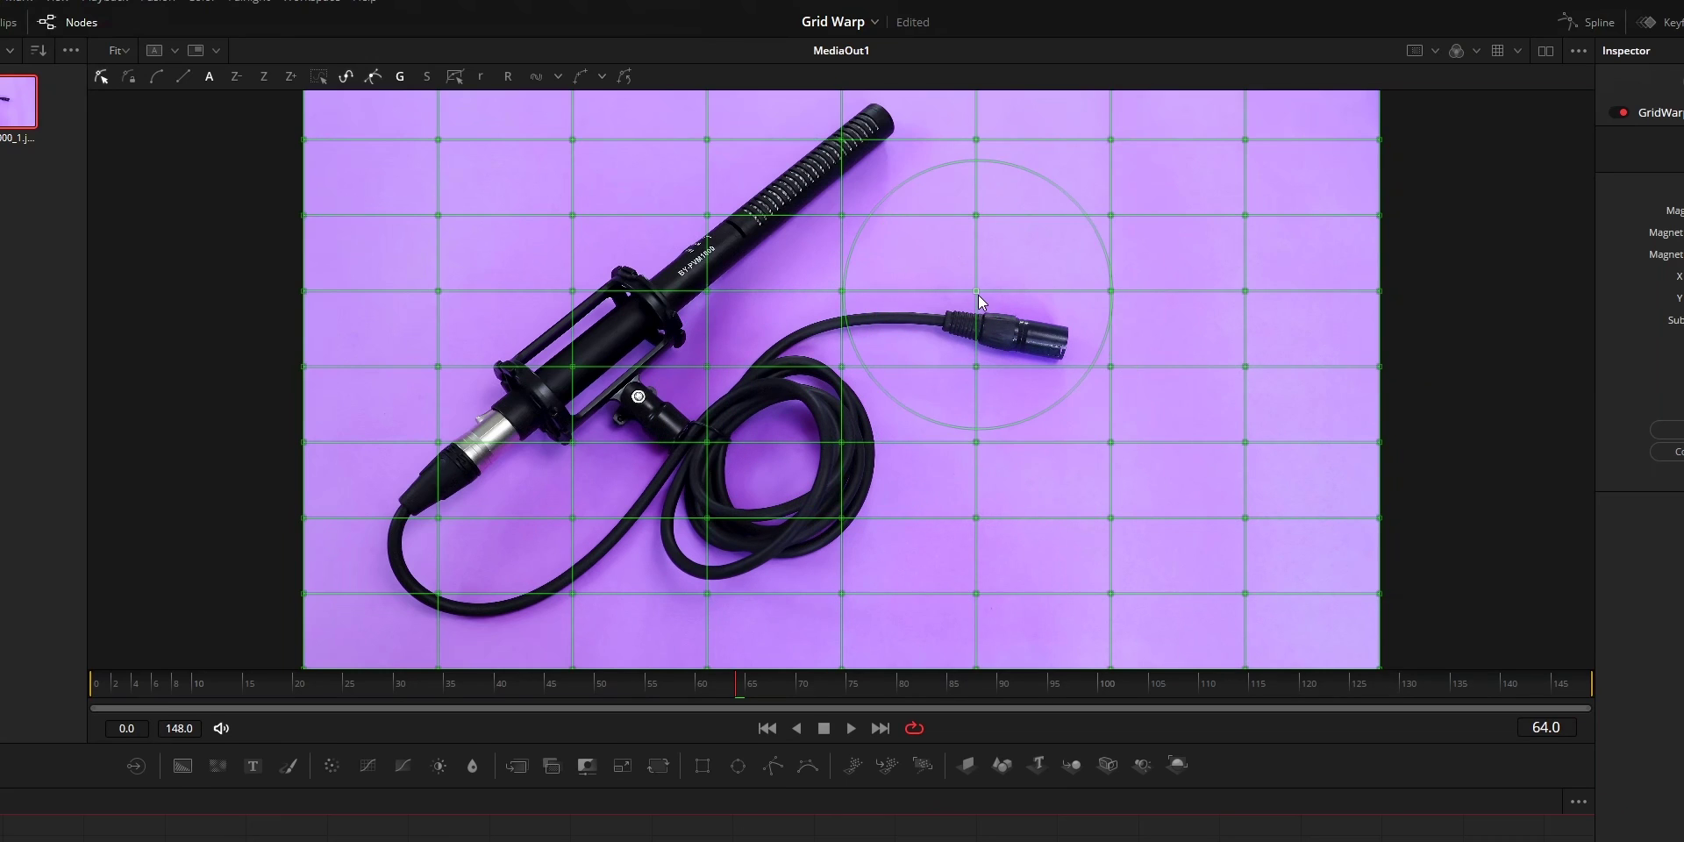
pyautogui.moveTo(977, 295); pyautogui.dragTo(976, 274)
pyautogui.moveTo(1109, 291); pyautogui.dragTo(1116, 268)
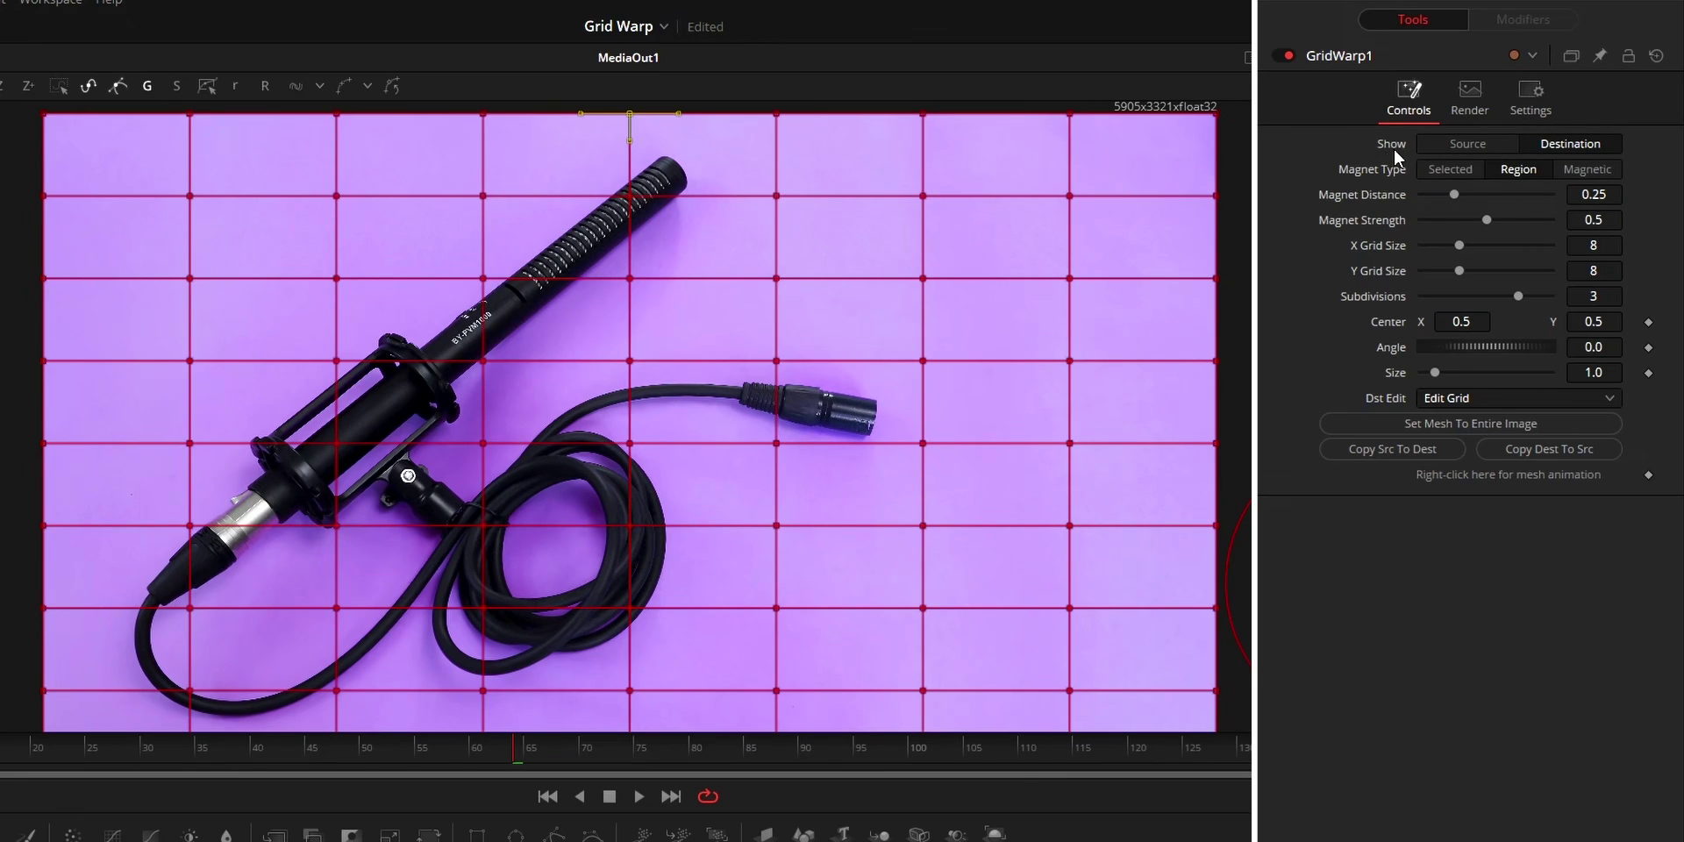
# Step: Shift source grid points around the cable connector, and warp the connector by moving destination grid points around it
pyautogui.click(1502, 144)
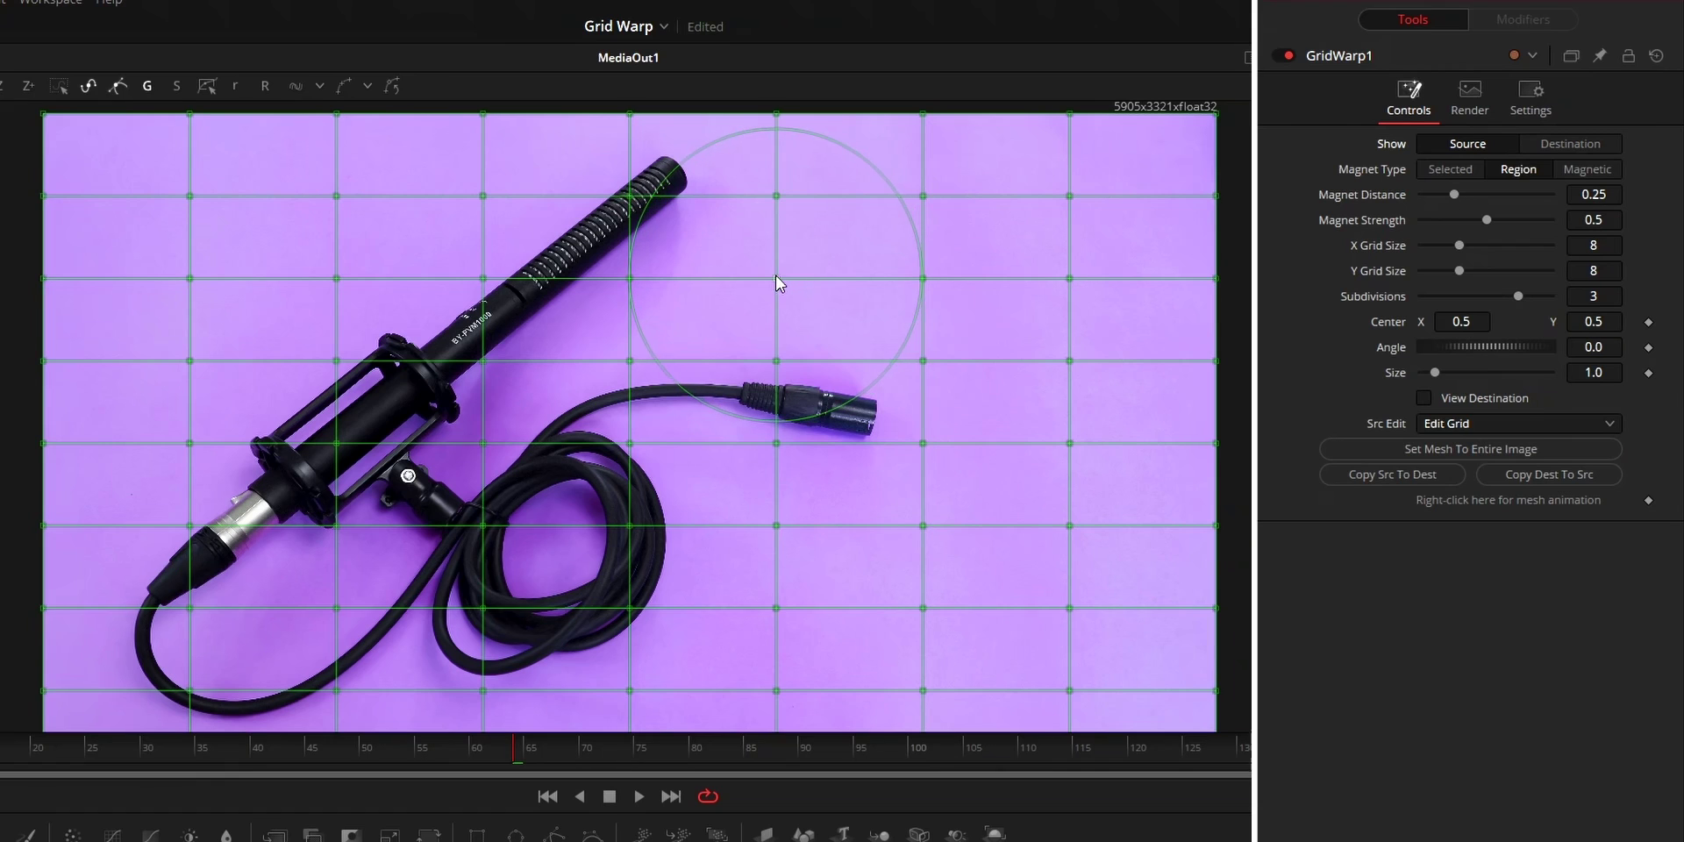
pyautogui.moveTo(776, 276)
pyautogui.mouseDown()
pyautogui.moveTo(812, 425)
pyautogui.moveTo(918, 370)
pyautogui.moveTo(940, 384)
pyautogui.moveTo(894, 462)
pyautogui.moveTo(793, 465)
pyautogui.mouseUp()
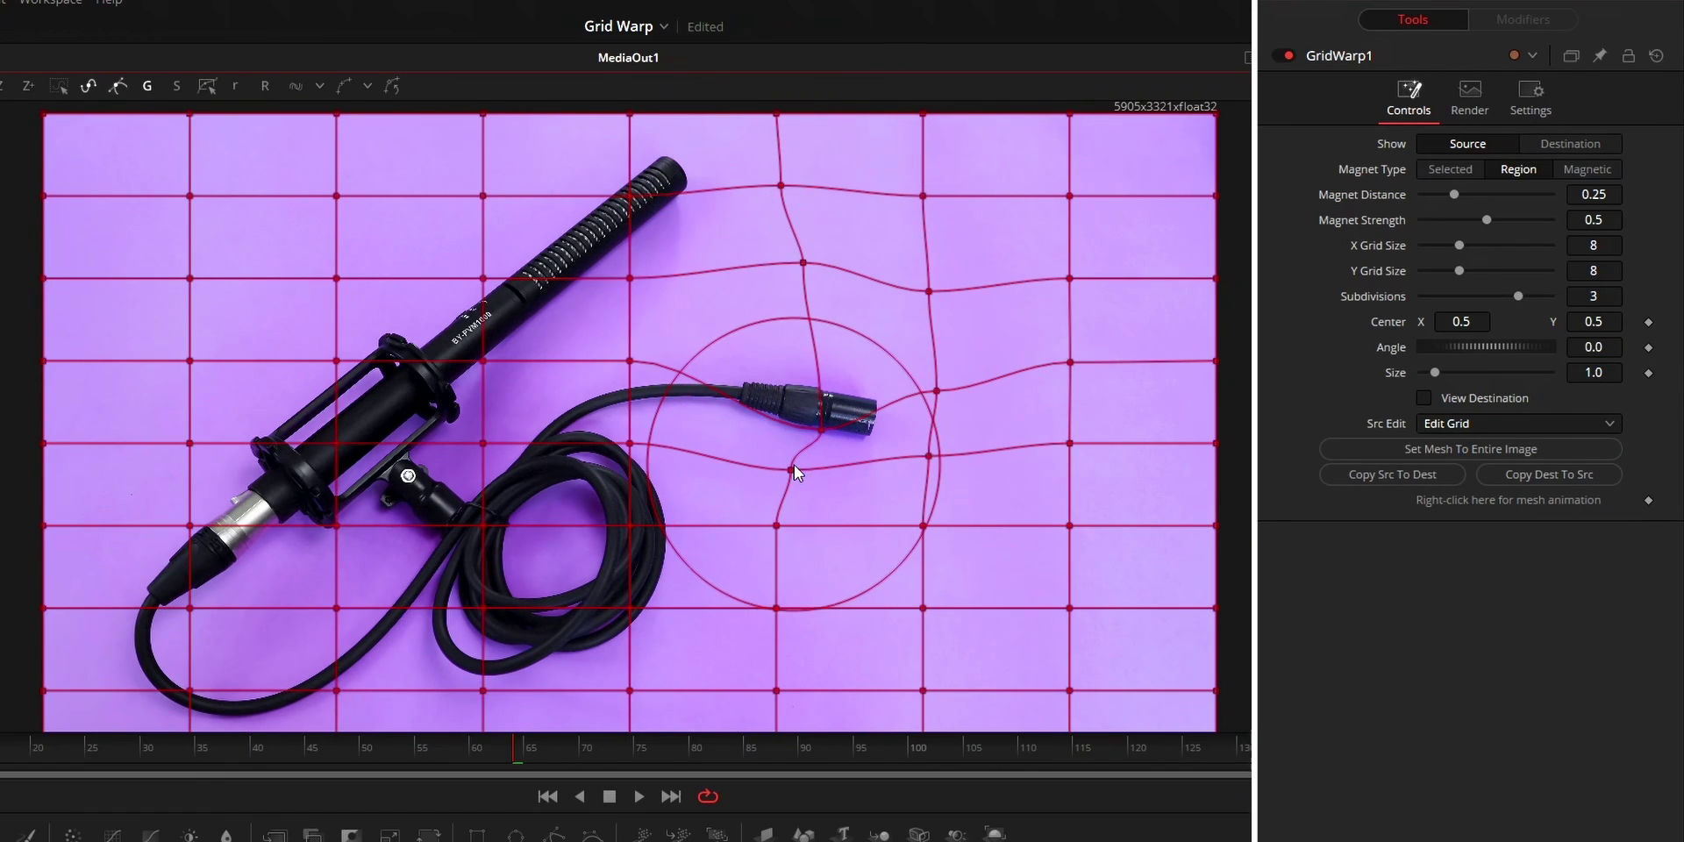
pyautogui.click(1570, 144)
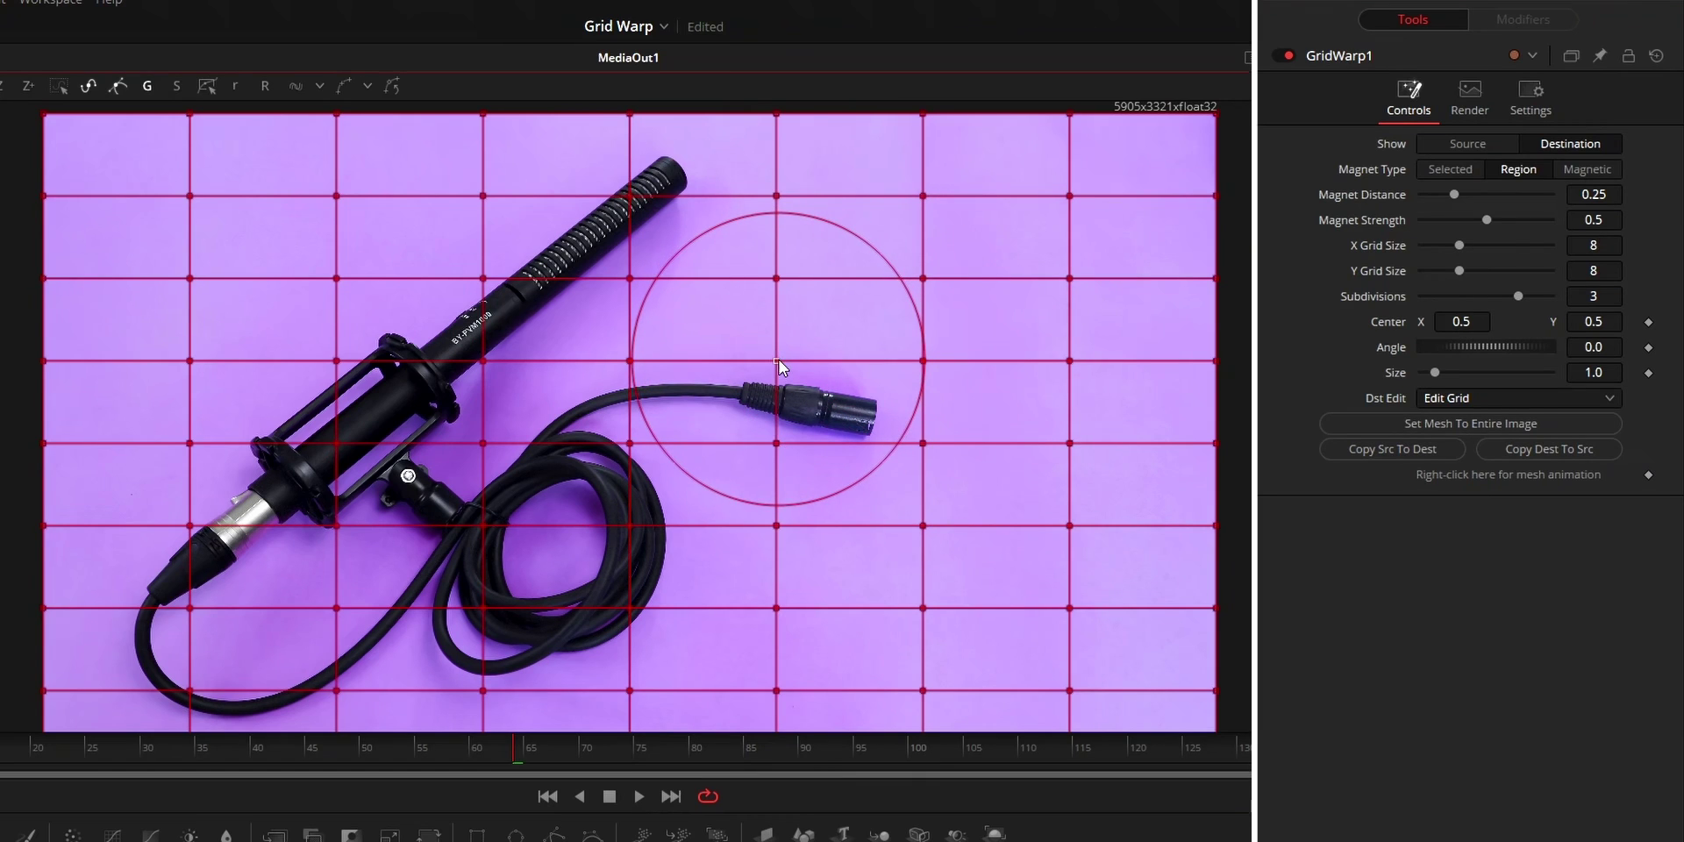
pyautogui.moveTo(779, 360)
pyautogui.mouseDown()
pyautogui.moveTo(774, 314)
pyautogui.moveTo(840, 442)
pyautogui.moveTo(779, 439)
pyautogui.moveTo(883, 439)
pyautogui.moveTo(930, 347)
pyautogui.moveTo(931, 452)
pyautogui.mouseUp()
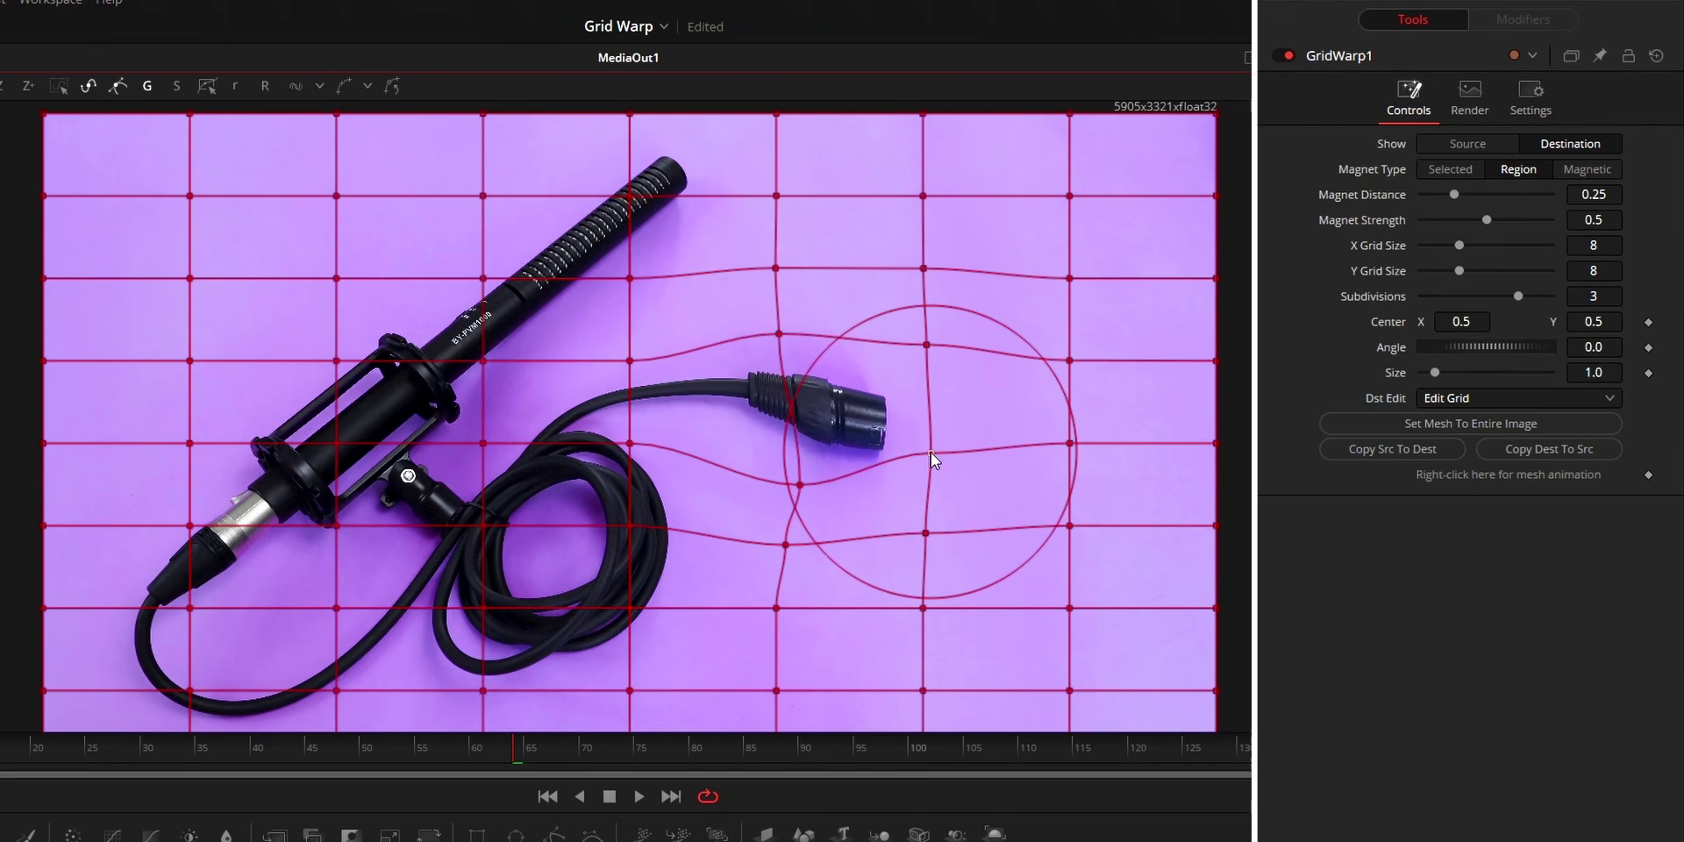
# Step: Fit individual source grid points around the microphone's tip with the Selected magnet type and switch to the destination grid
pyautogui.click(1455, 142)
pyautogui.click(1443, 170)
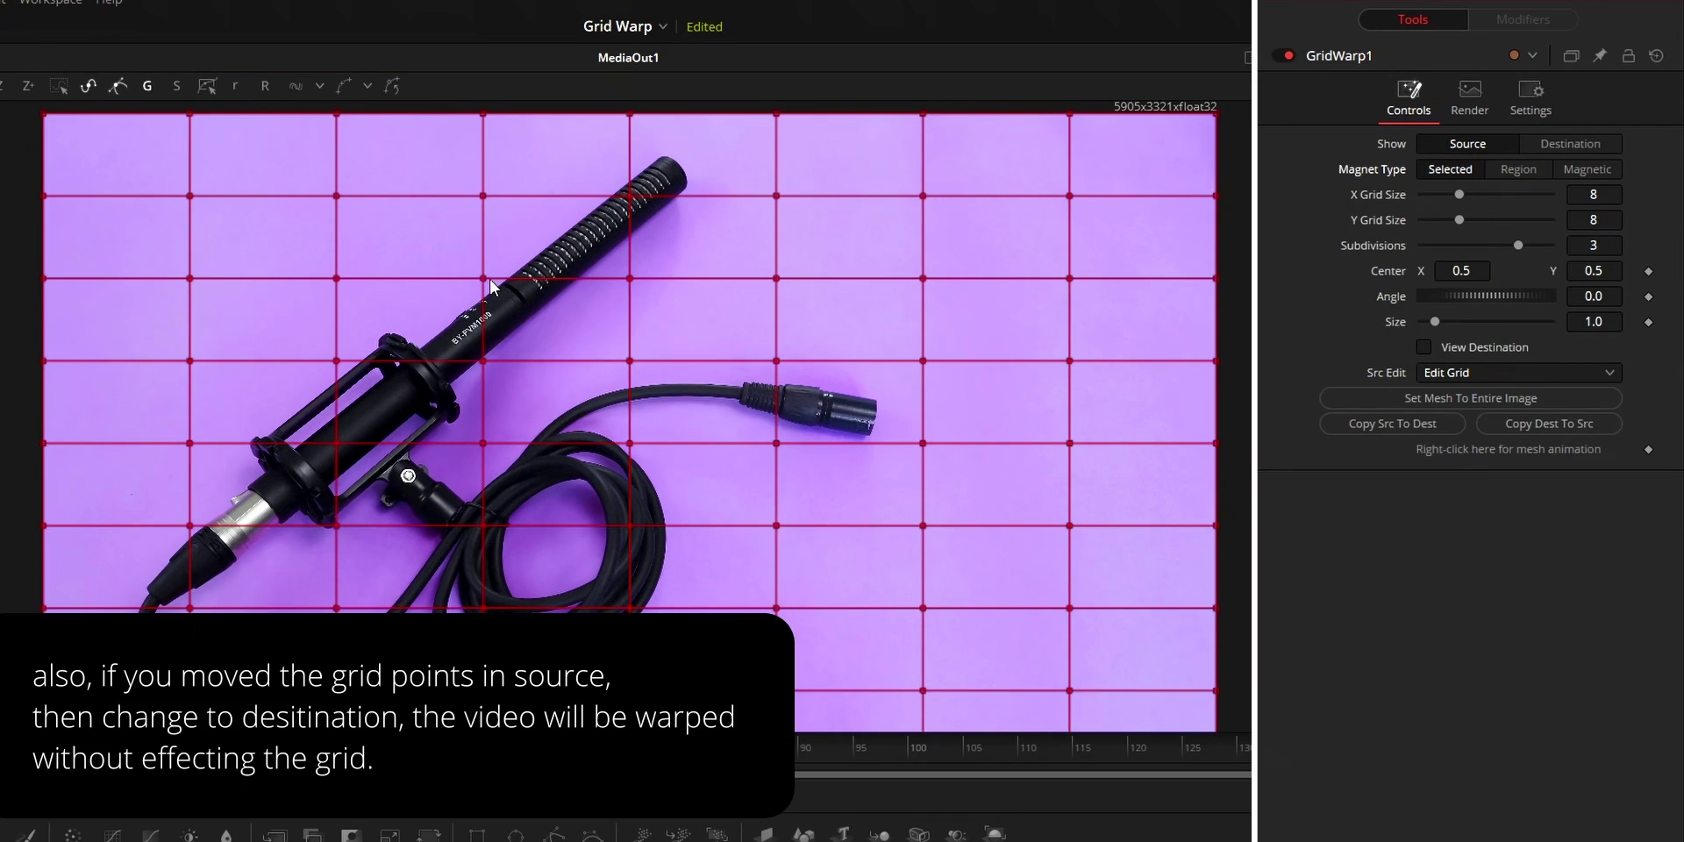
pyautogui.moveTo(483, 278); pyautogui.dragTo(486, 287)
pyautogui.moveTo(484, 196); pyautogui.dragTo(563, 219)
pyautogui.moveTo(630, 195); pyautogui.dragTo(624, 184)
pyautogui.moveTo(777, 196); pyautogui.dragTo(663, 159)
pyautogui.moveTo(777, 278); pyautogui.dragTo(648, 219)
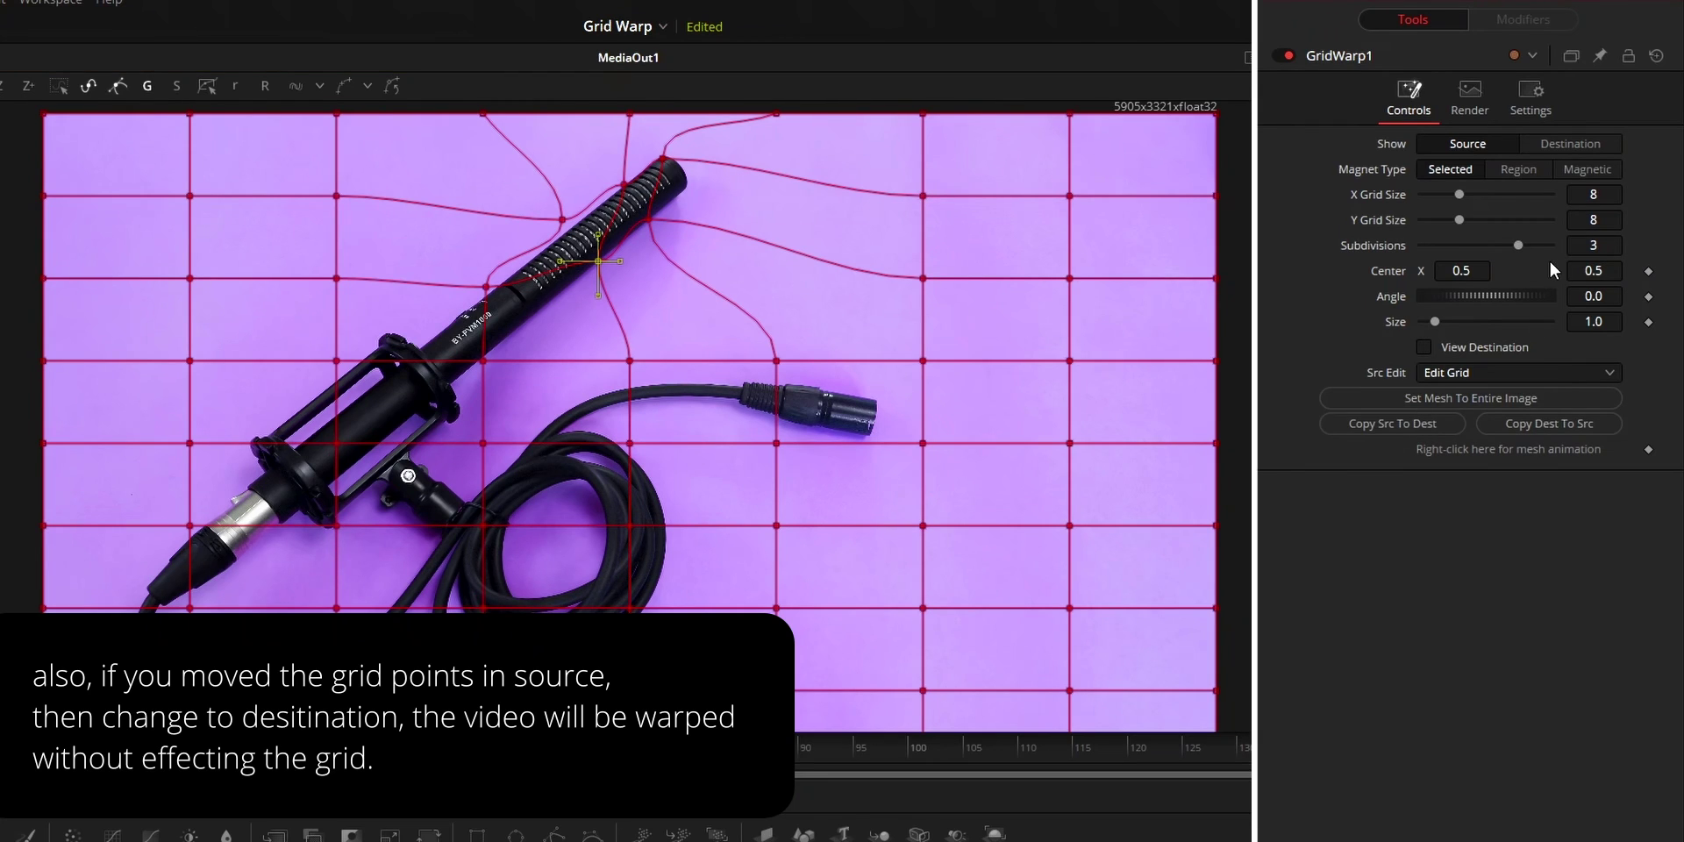
pyautogui.click(1566, 147)
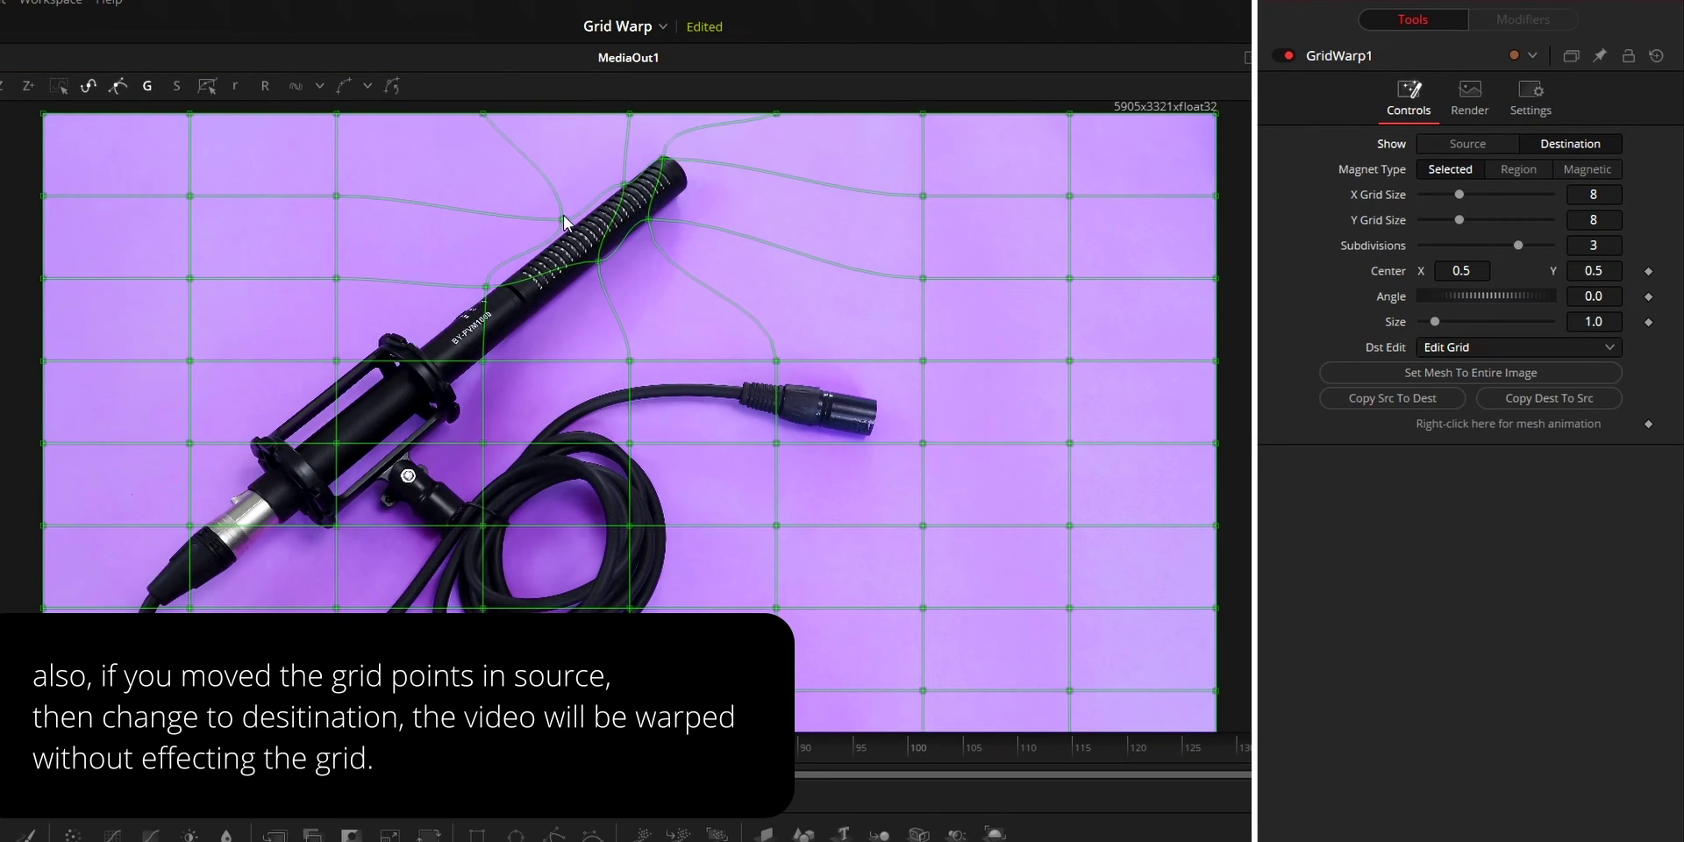
pyautogui.click(599, 264)
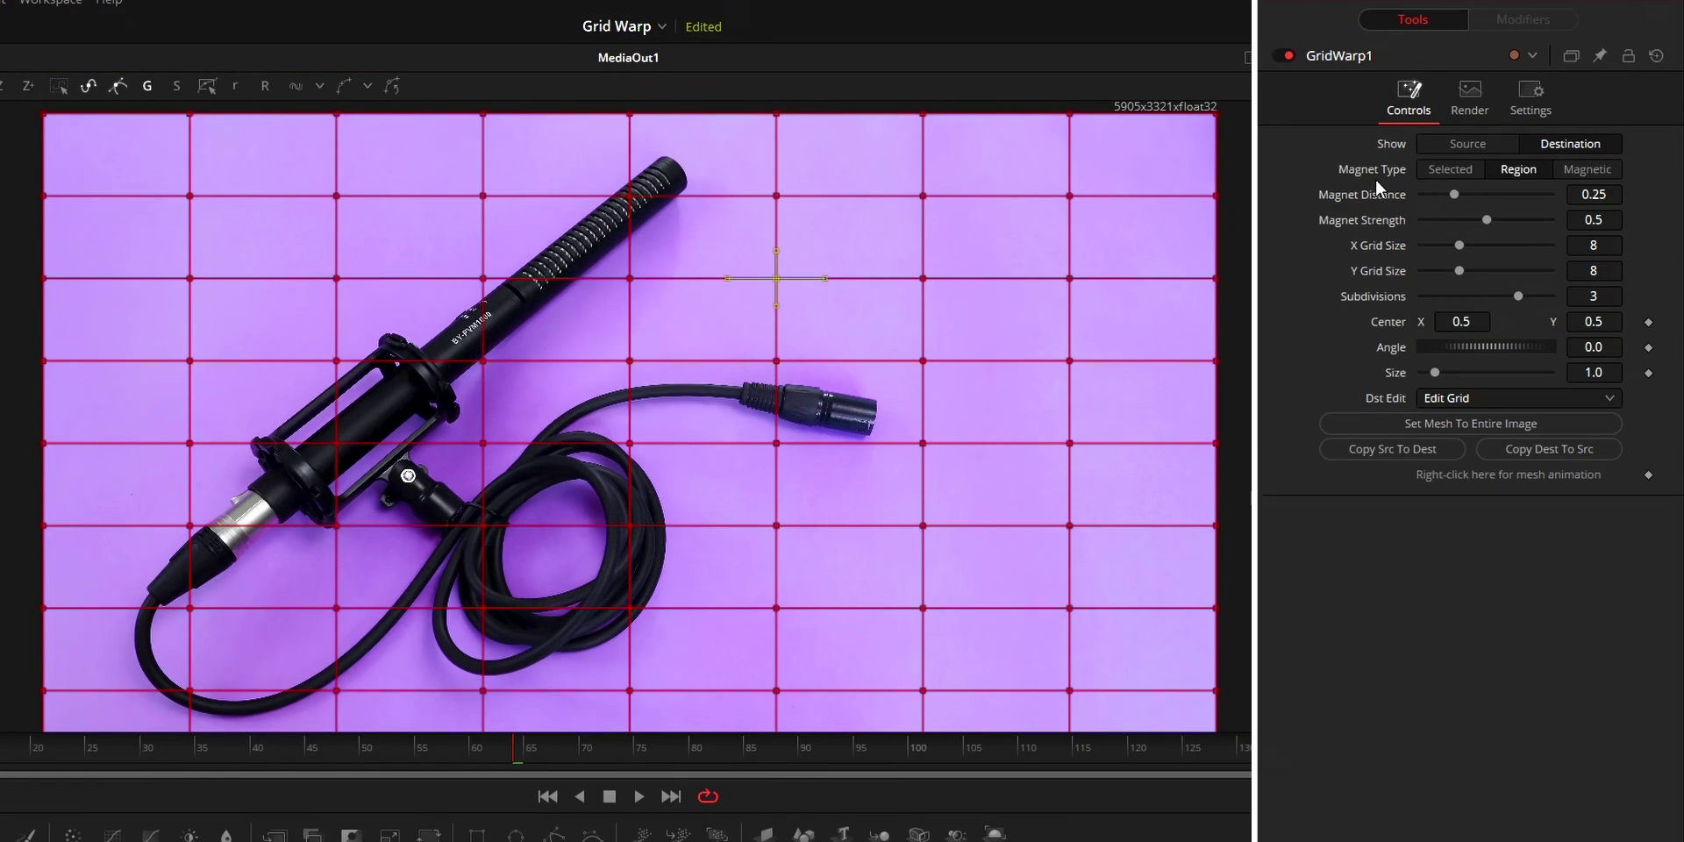
# Step: Bend the microphone's tip by moving individual destination grid points with the Selected magnet type
pyautogui.click(1434, 170)
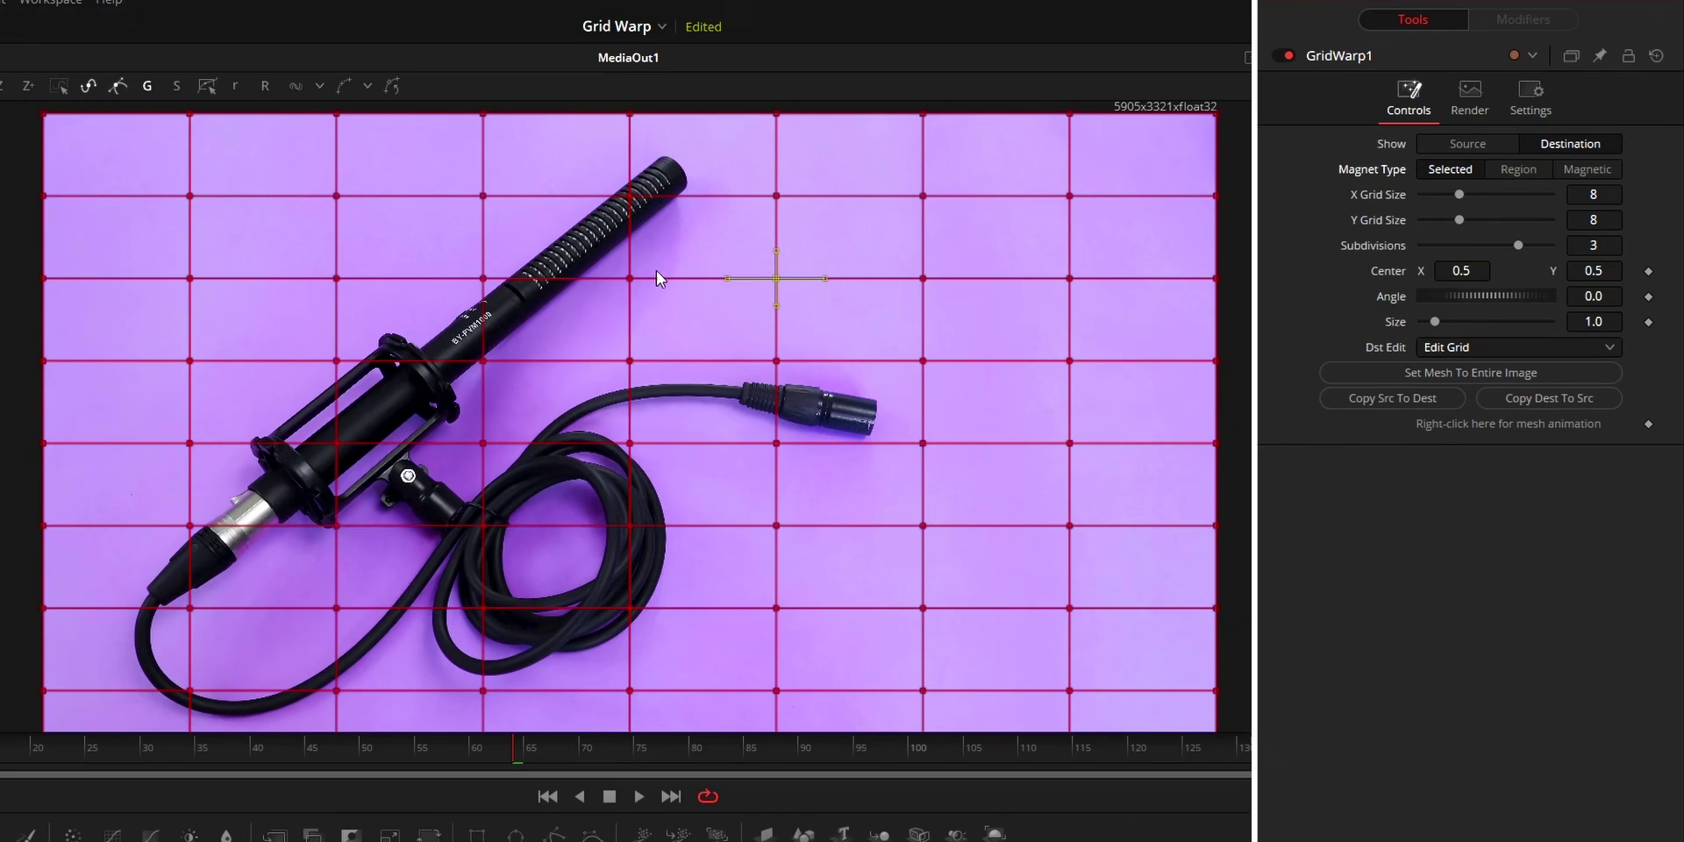
pyautogui.moveTo(629, 278); pyautogui.dragTo(642, 314)
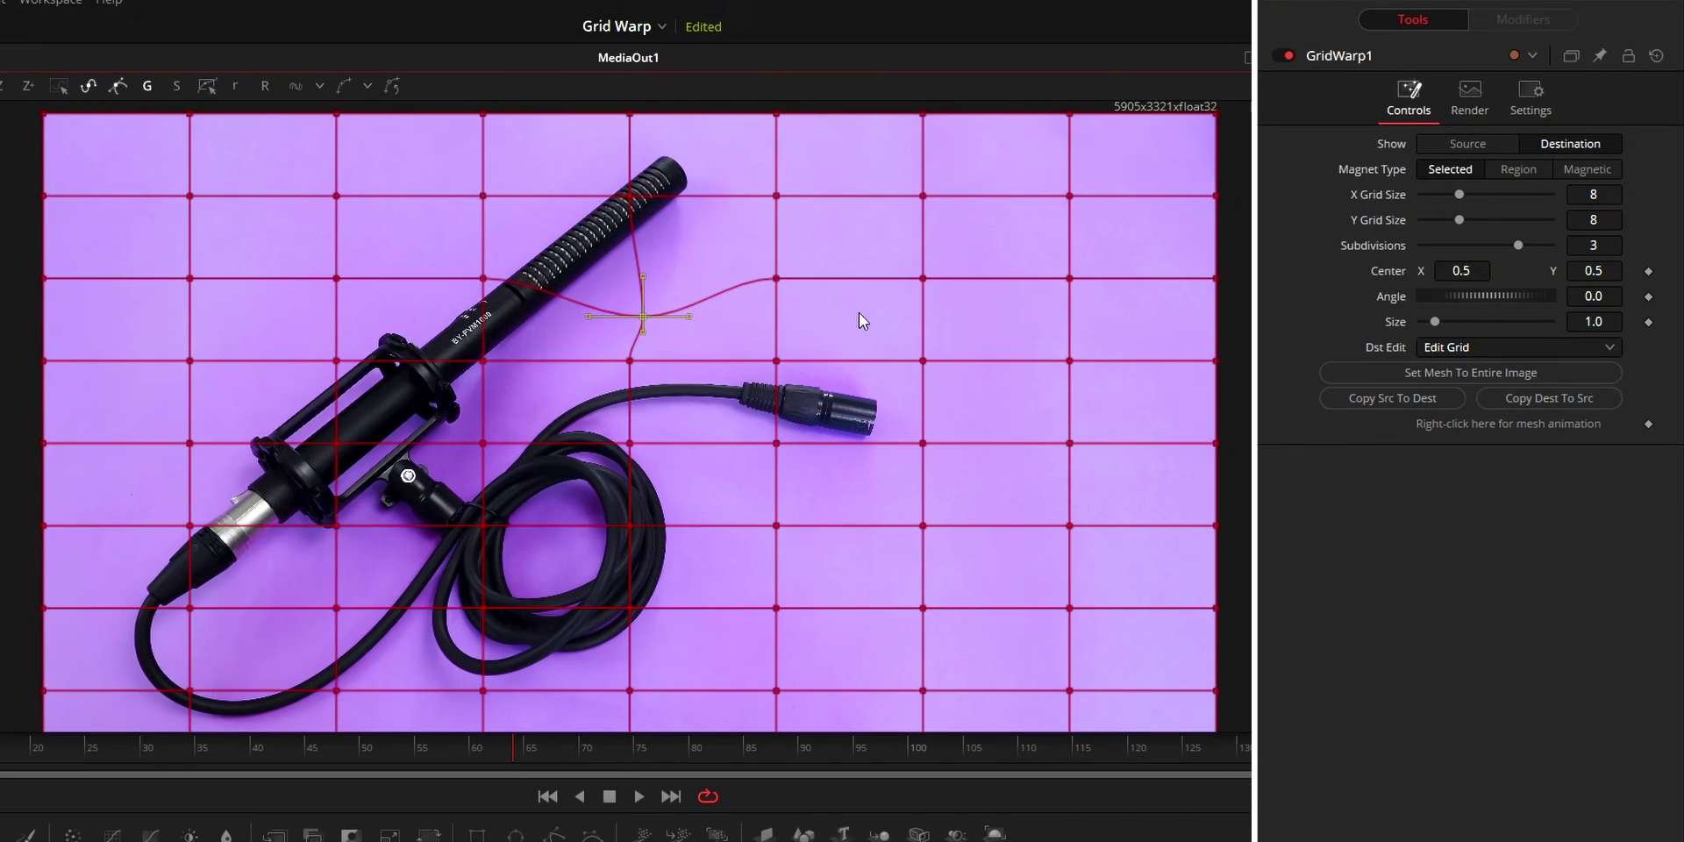
pyautogui.moveTo(778, 279); pyautogui.dragTo(842, 269)
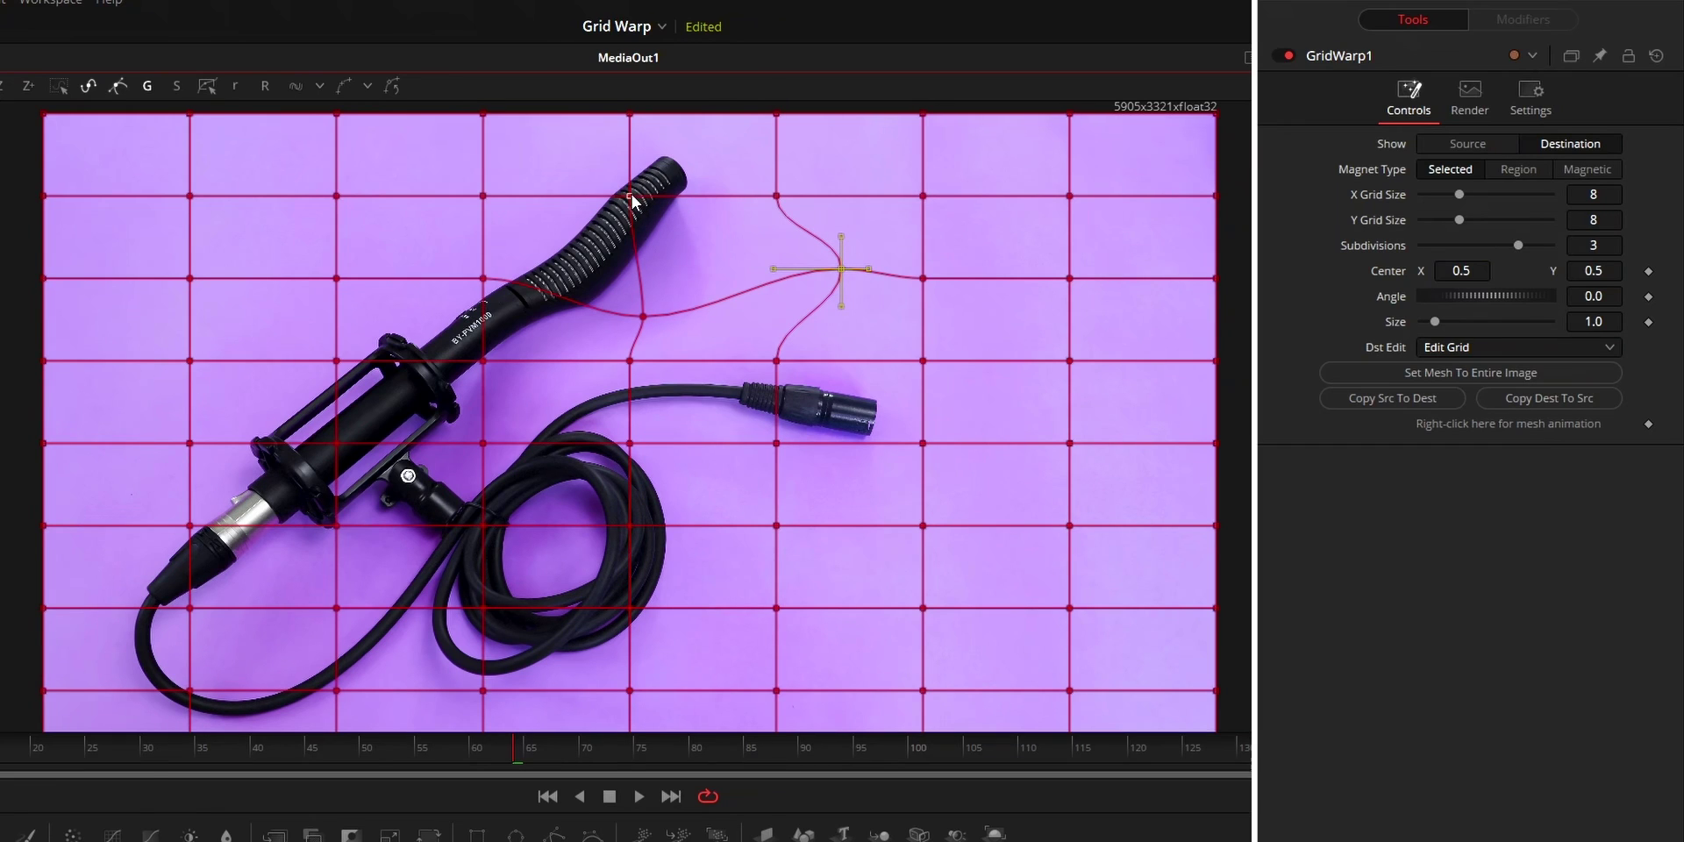
pyautogui.moveTo(631, 196); pyautogui.dragTo(597, 176)
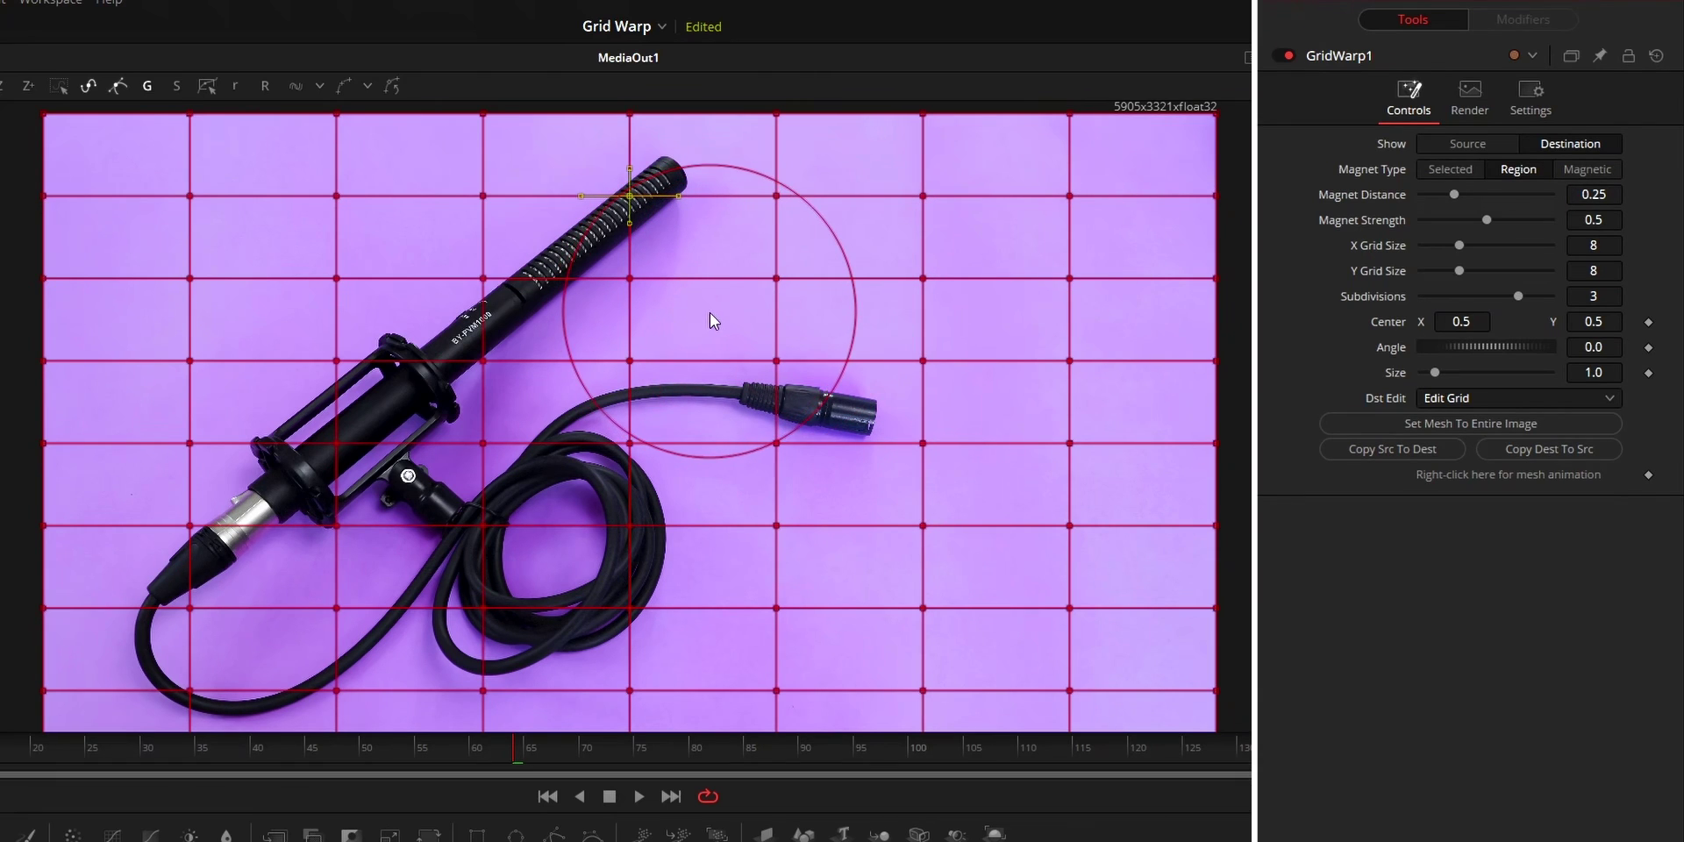
# Step: Warp the image with the Region magnet type near the connector cable and with the Magnetic type across the microphone
pyautogui.moveTo(709, 314)
pyautogui.mouseDown()
pyautogui.moveTo(707, 451)
pyautogui.moveTo(718, 396)
pyautogui.mouseUp()
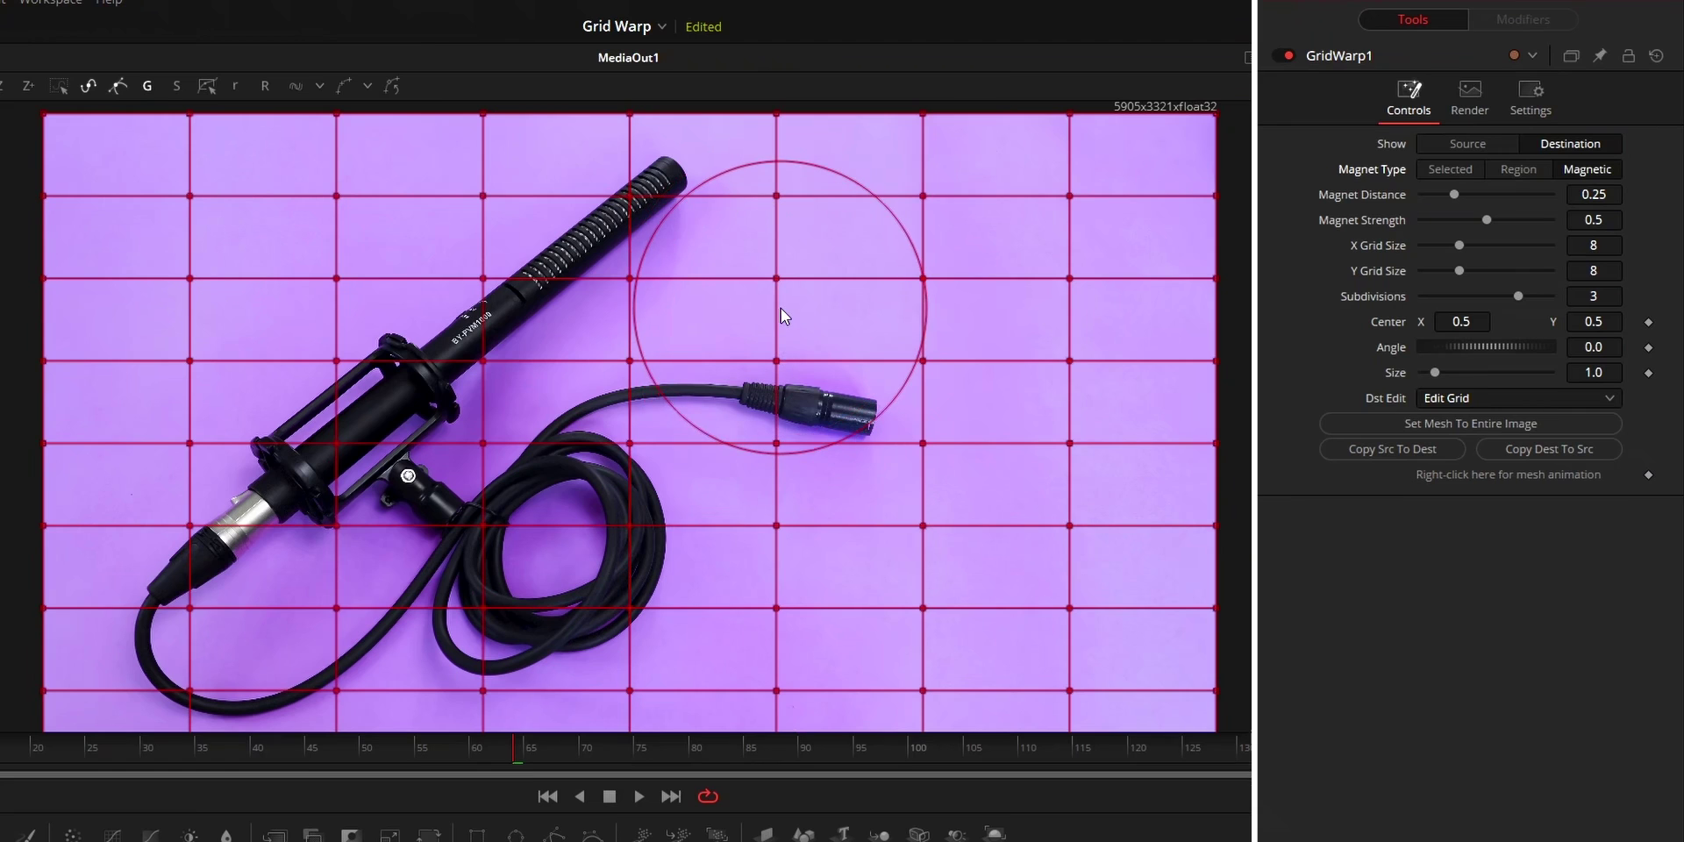
pyautogui.moveTo(774, 313)
pyautogui.mouseDown()
pyautogui.moveTo(153, 330)
pyautogui.moveTo(237, 333)
pyautogui.moveTo(194, 349)
pyautogui.mouseUp()
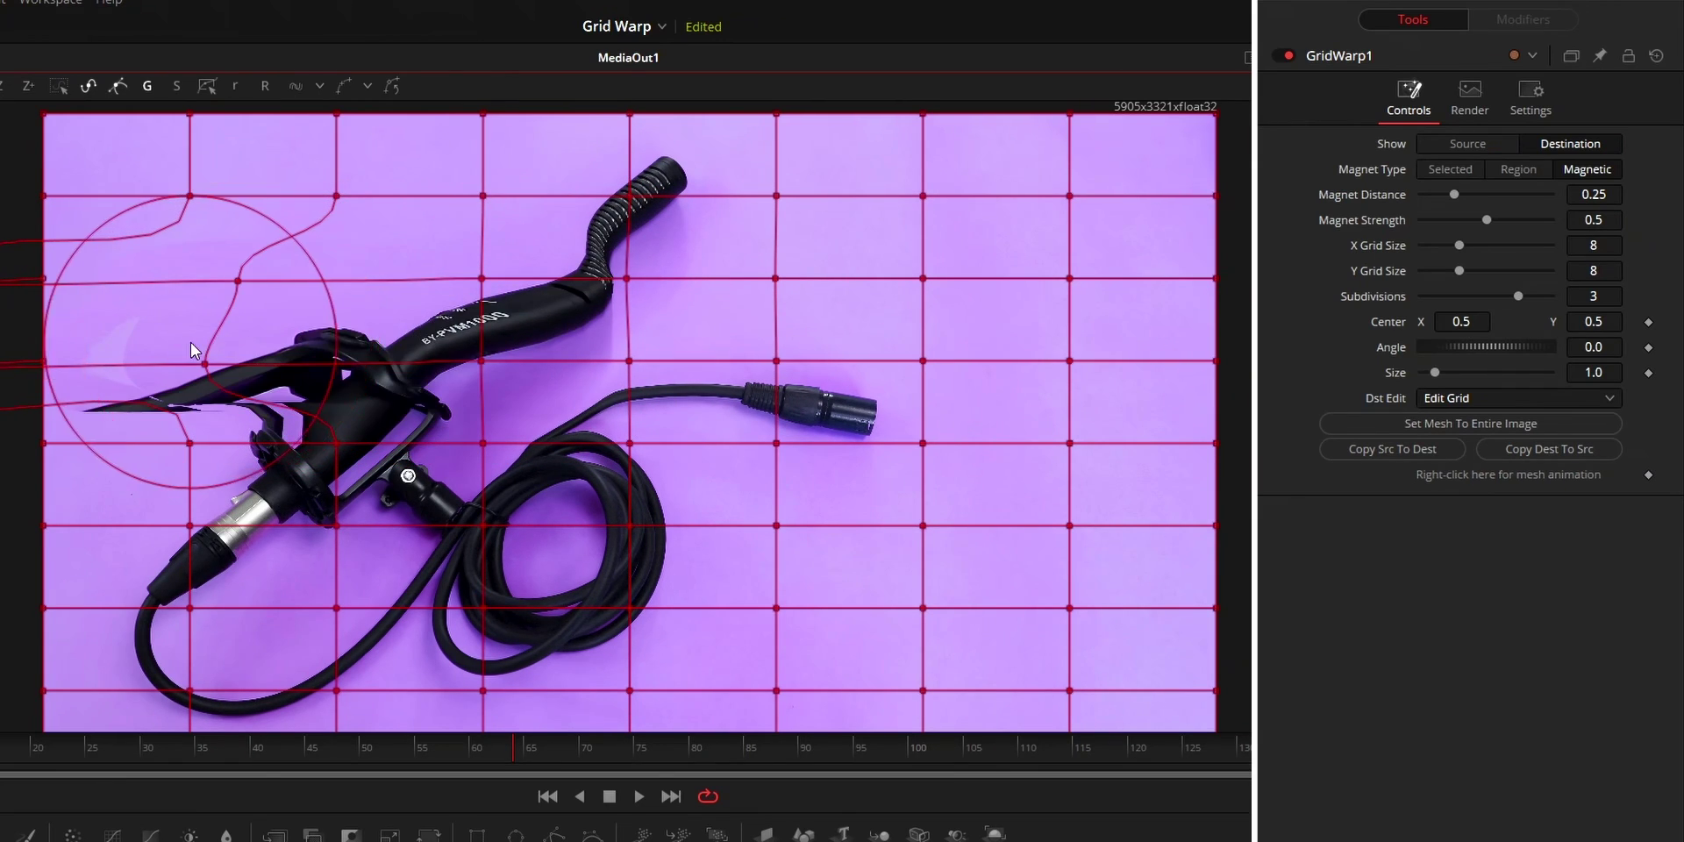
pyautogui.moveTo(117, 593); pyautogui.dragTo(377, 587)
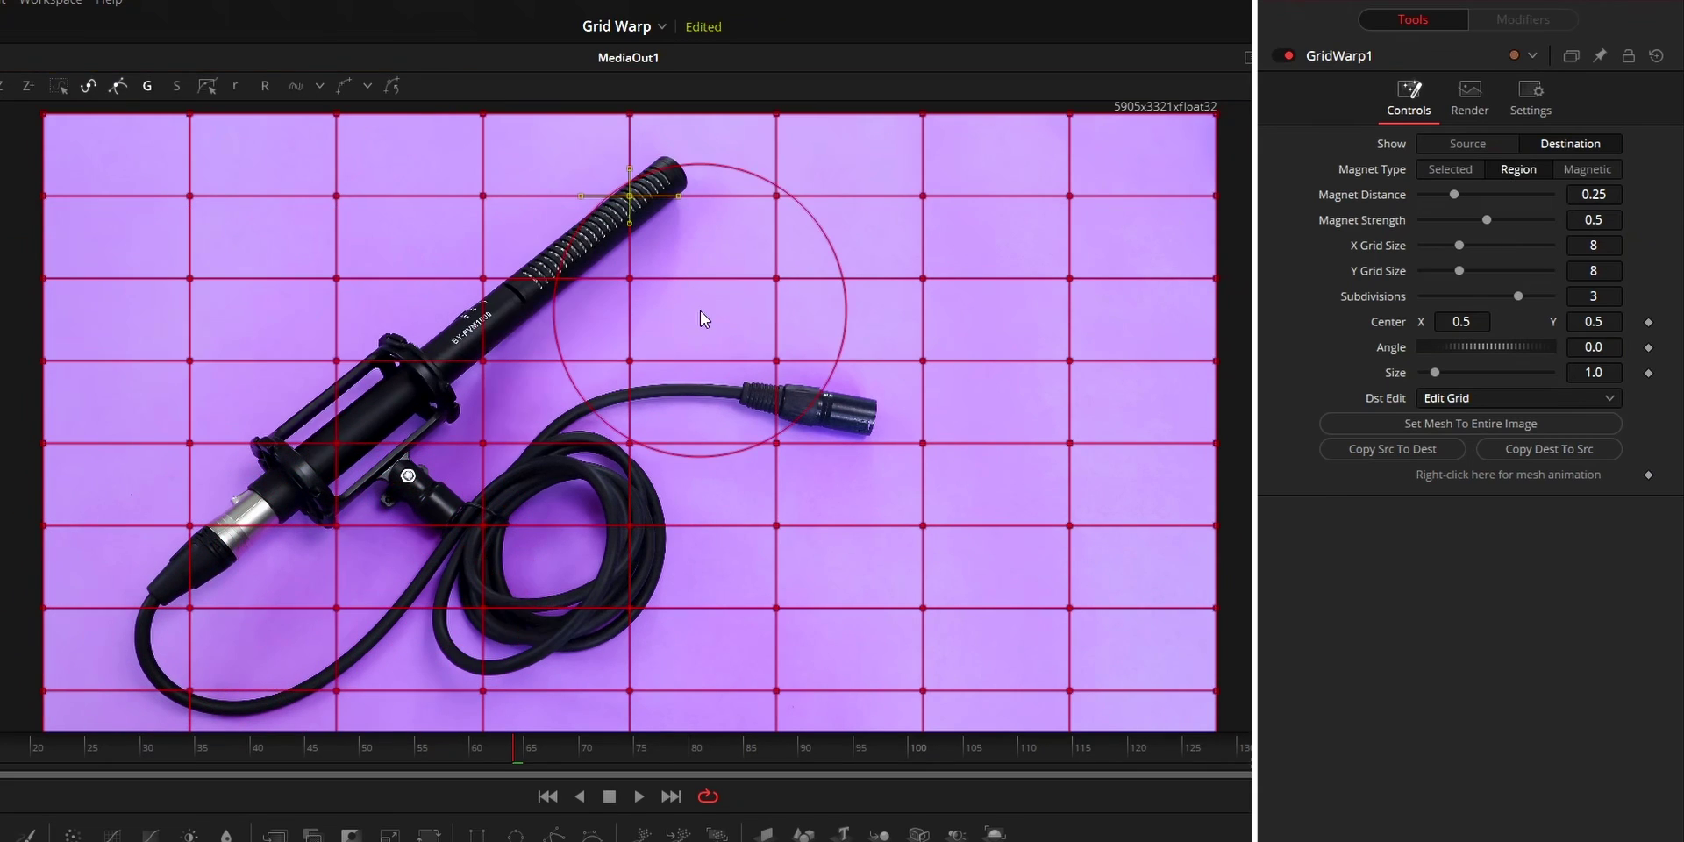
pyautogui.moveTo(709, 315)
pyautogui.mouseDown()
pyautogui.moveTo(705, 452)
pyautogui.moveTo(720, 478)
pyautogui.moveTo(719, 352)
pyautogui.moveTo(745, 326)
pyautogui.moveTo(895, 345)
pyautogui.moveTo(865, 330)
pyautogui.moveTo(535, 347)
pyautogui.mouseUp()
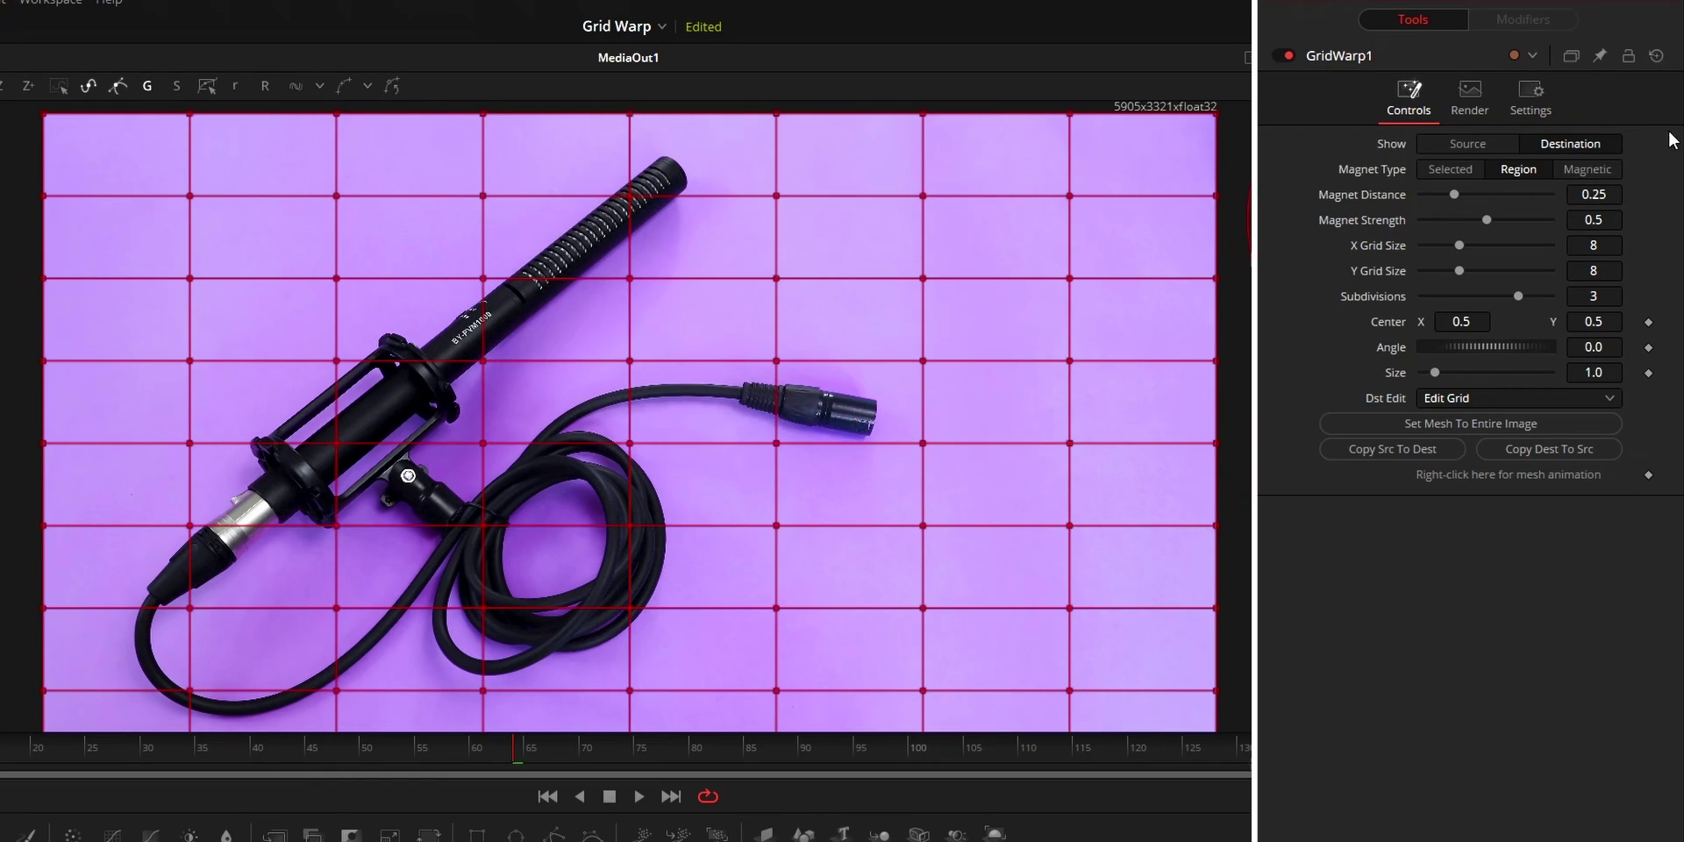
# Step: Try a changed magnet distance and a magnet strength of 0.04 while moving grid points around the microphone and cable
pyautogui.moveTo(1594, 195); pyautogui.dragTo(1667, 195)
pyautogui.moveTo(602, 402)
pyautogui.mouseDown()
pyautogui.moveTo(784, 418)
pyautogui.moveTo(514, 433)
pyautogui.mouseUp()
pyautogui.moveTo(623, 276)
pyautogui.mouseDown()
pyautogui.moveTo(658, 255)
pyautogui.moveTo(746, 263)
pyautogui.moveTo(518, 264)
pyautogui.mouseUp()
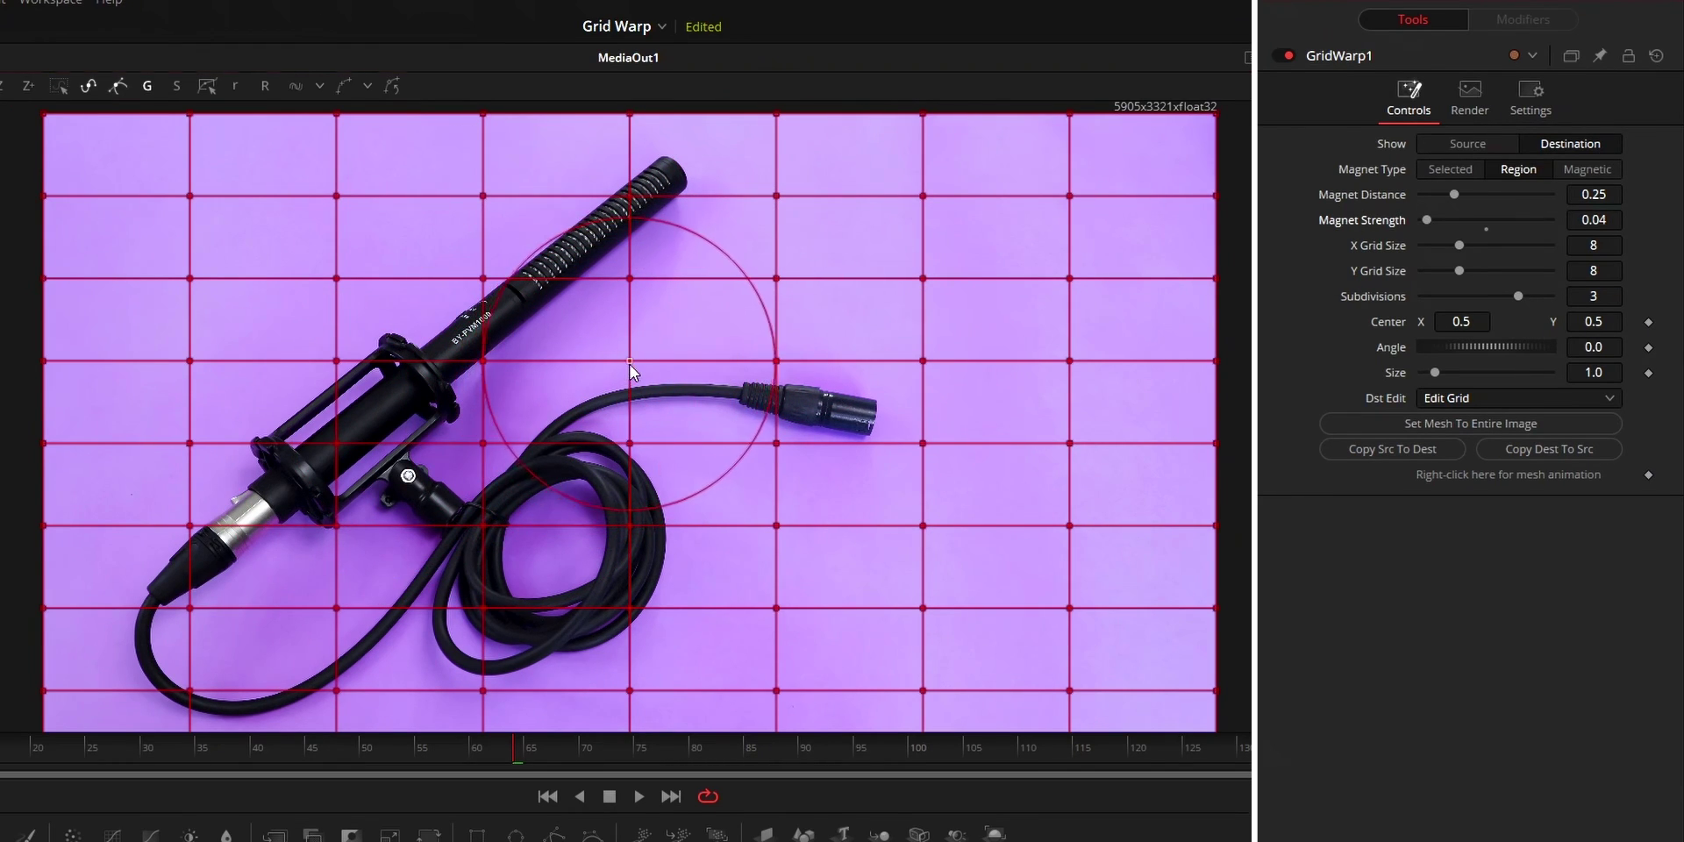
pyautogui.moveTo(630, 364); pyautogui.dragTo(988, 383)
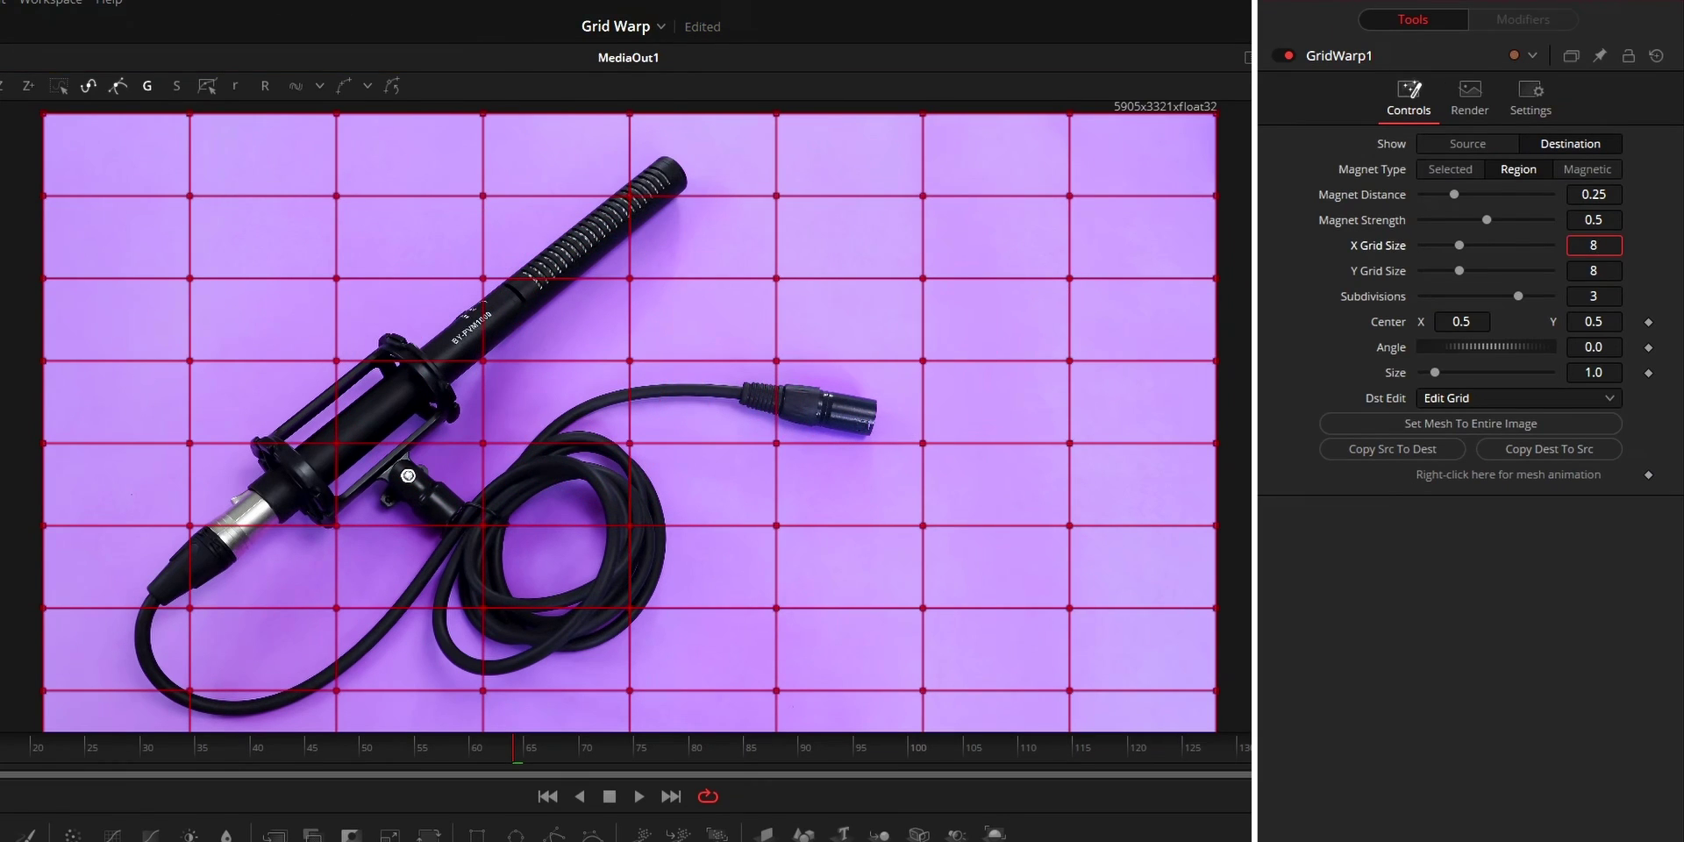
# Step: Set the X grid size to 13 and the Y grid size to 12
pyautogui.moveTo(1459, 246); pyautogui.dragTo(1464, 246)
pyautogui.press('Up')
pyautogui.press('Up')
pyautogui.press('Up')
pyautogui.press('Up')
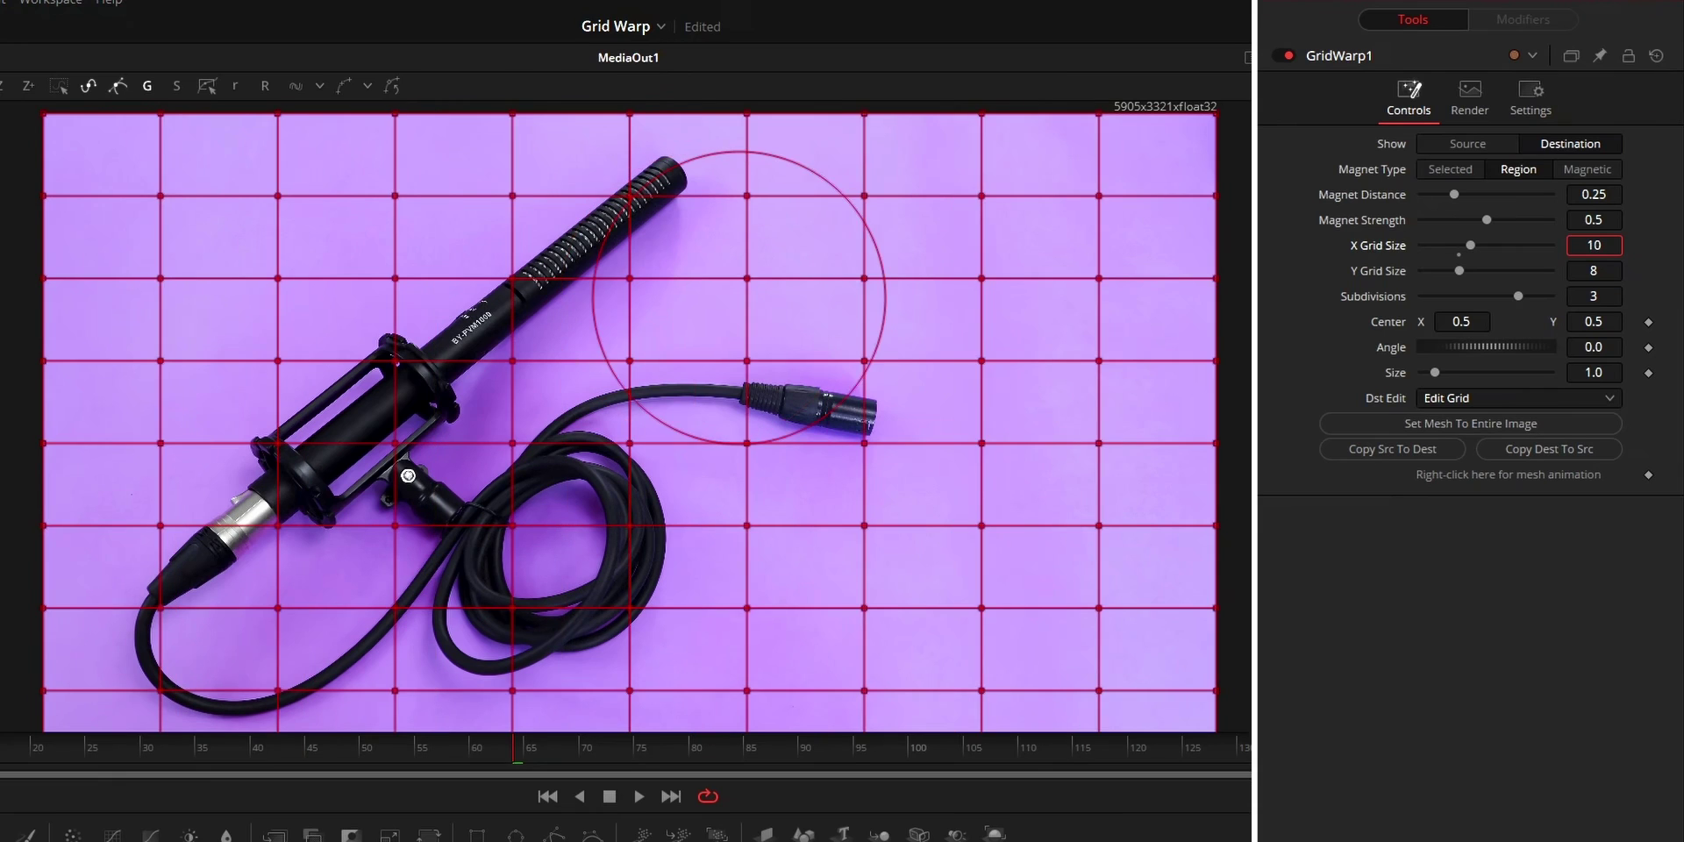
pyautogui.click(1602, 273)
pyautogui.press('Up')
pyautogui.press('Up')
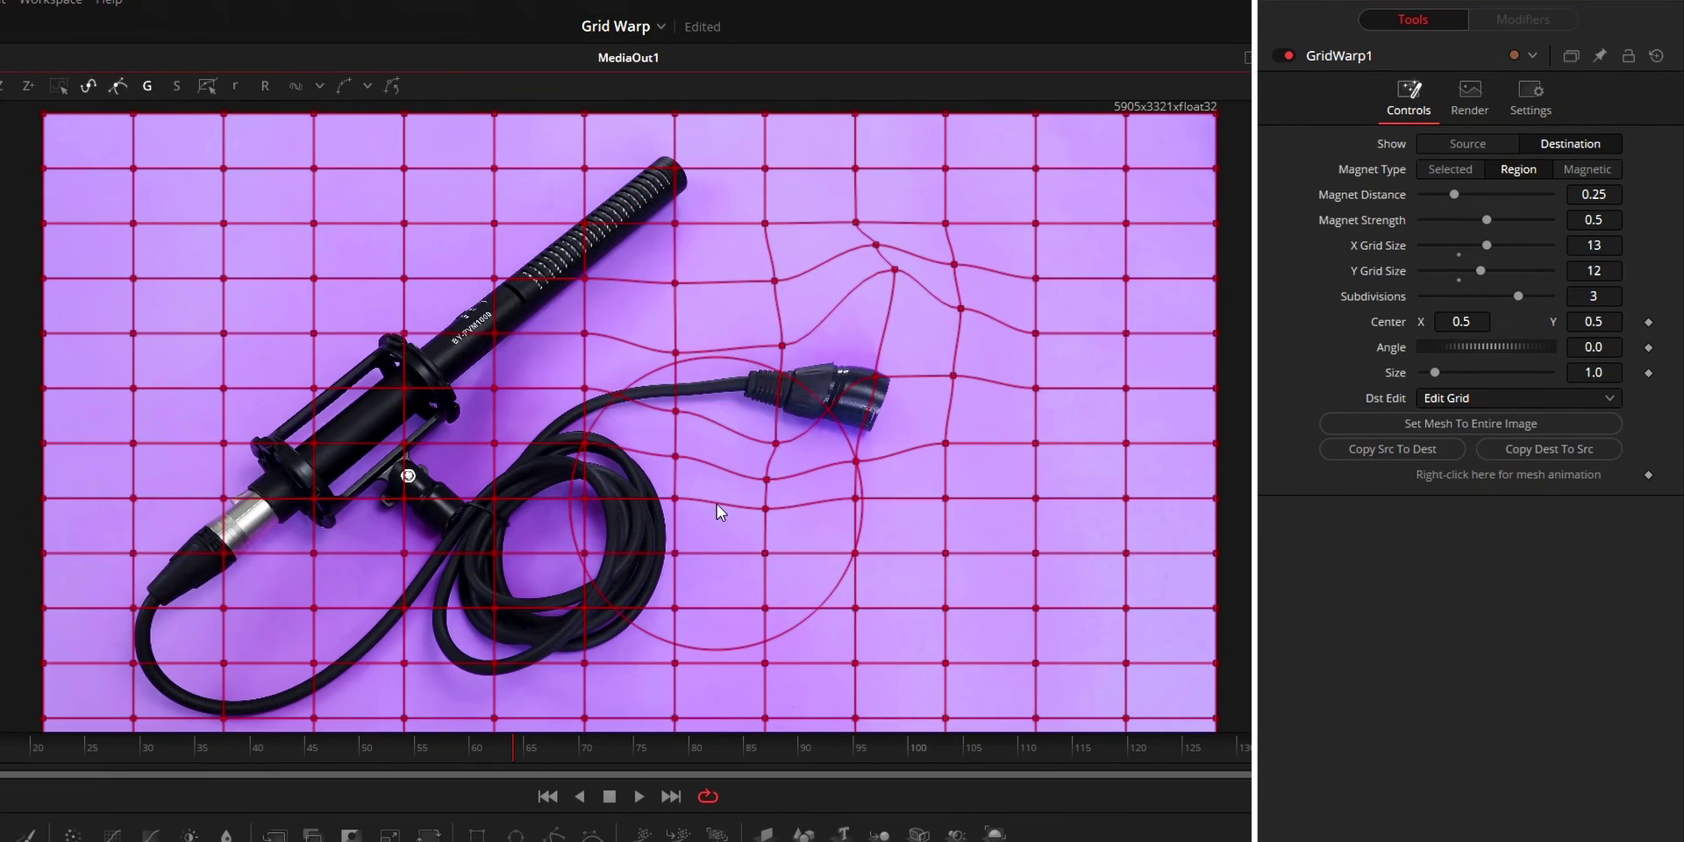
pyautogui.click(1595, 272)
pyautogui.press('Up')
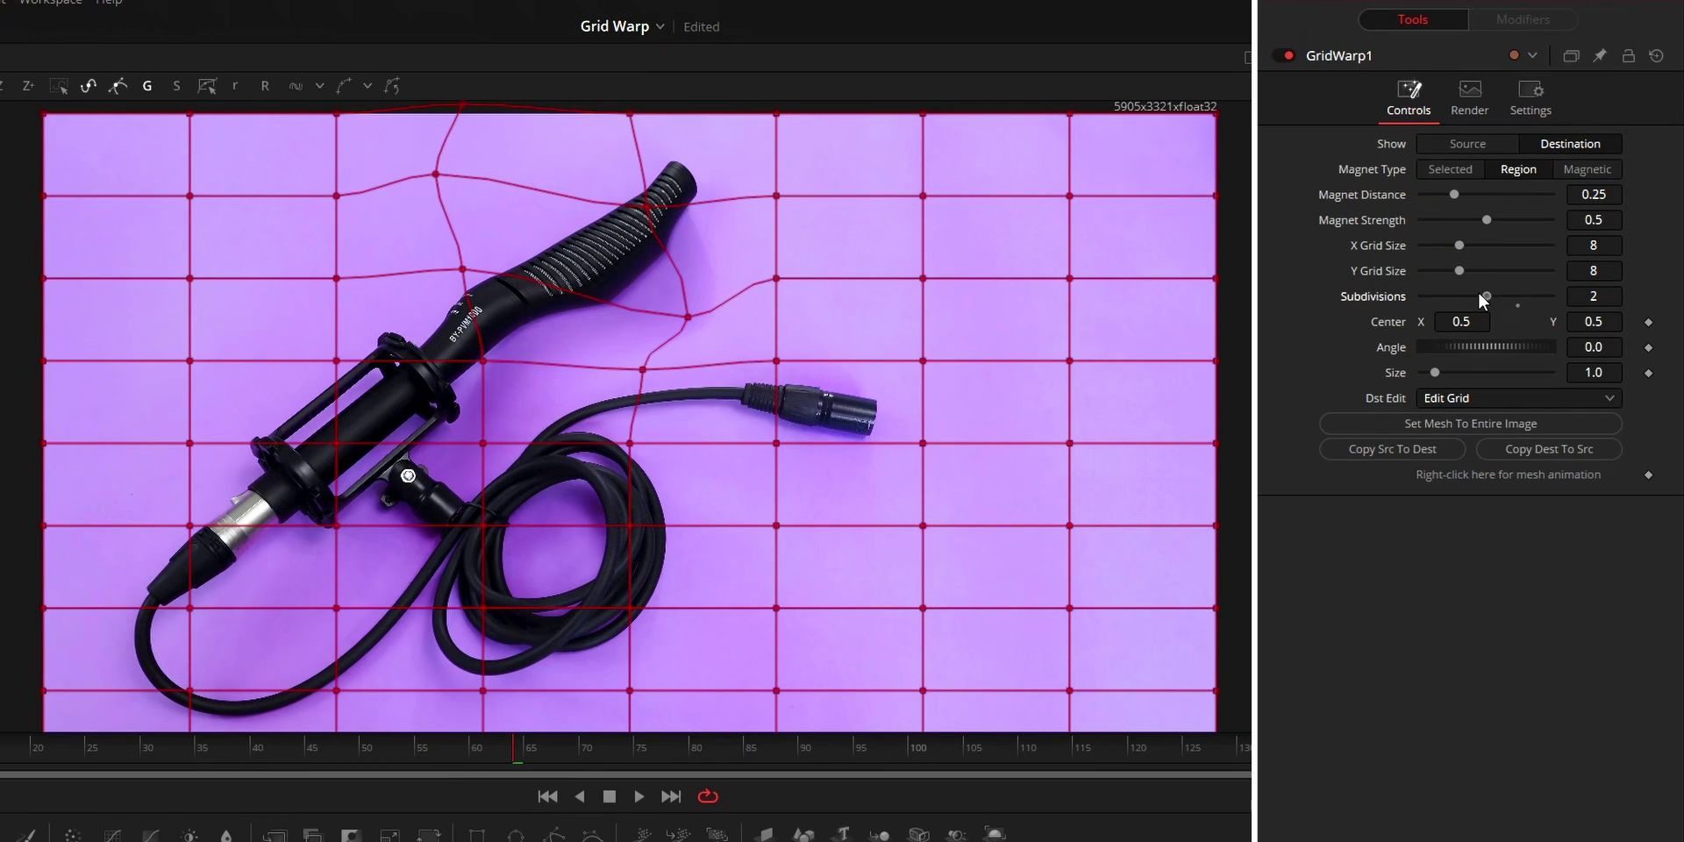
# Step: Set the warped grid's subdivisions to 0 and to 4 to compare the curve smoothness
pyautogui.moveTo(1482, 296); pyautogui.dragTo(1382, 292)
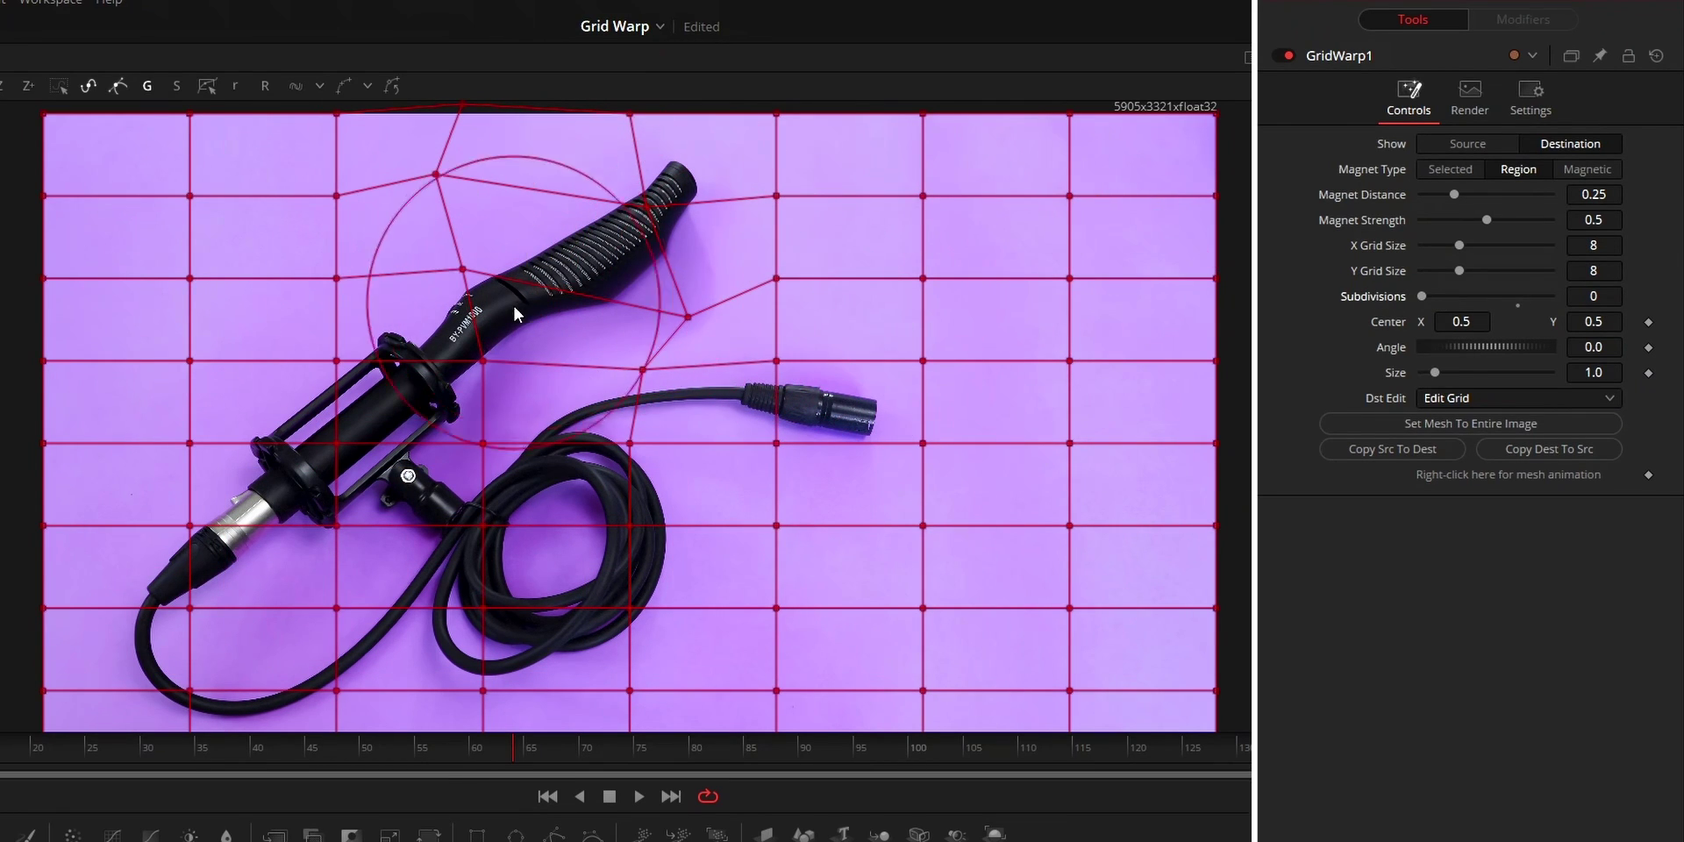
pyautogui.moveTo(1421, 296); pyautogui.dragTo(1621, 296)
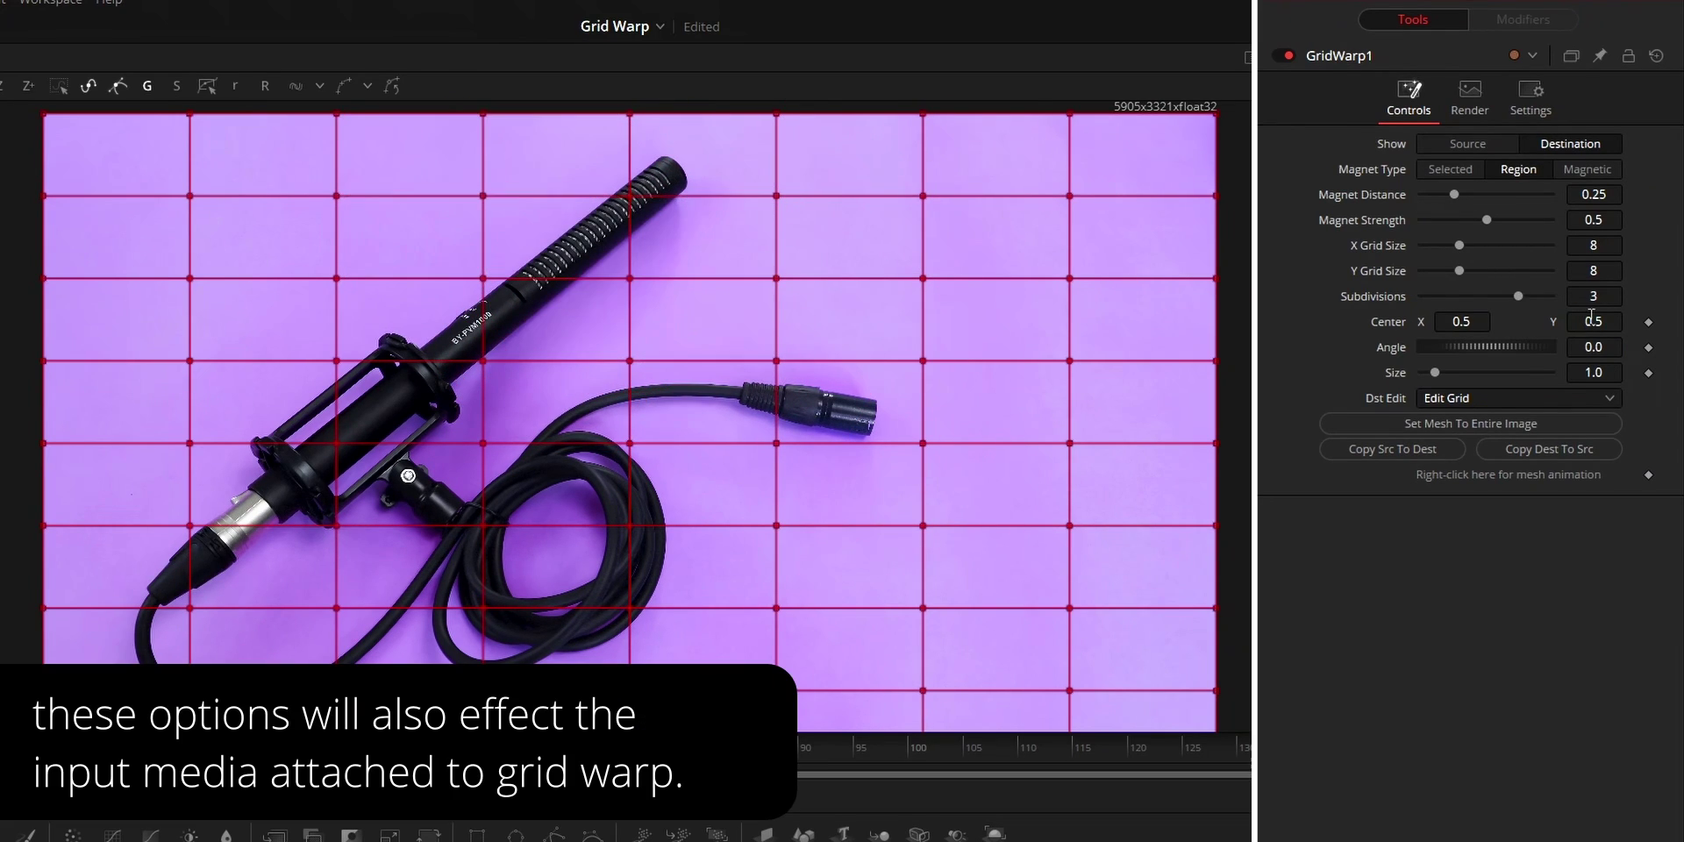
# Step: Try the grid's placement settings with Center Y at 0.603, Angle at about 28.8 and a changed Size
pyautogui.moveTo(1594, 321); pyautogui.dragTo(1632, 321)
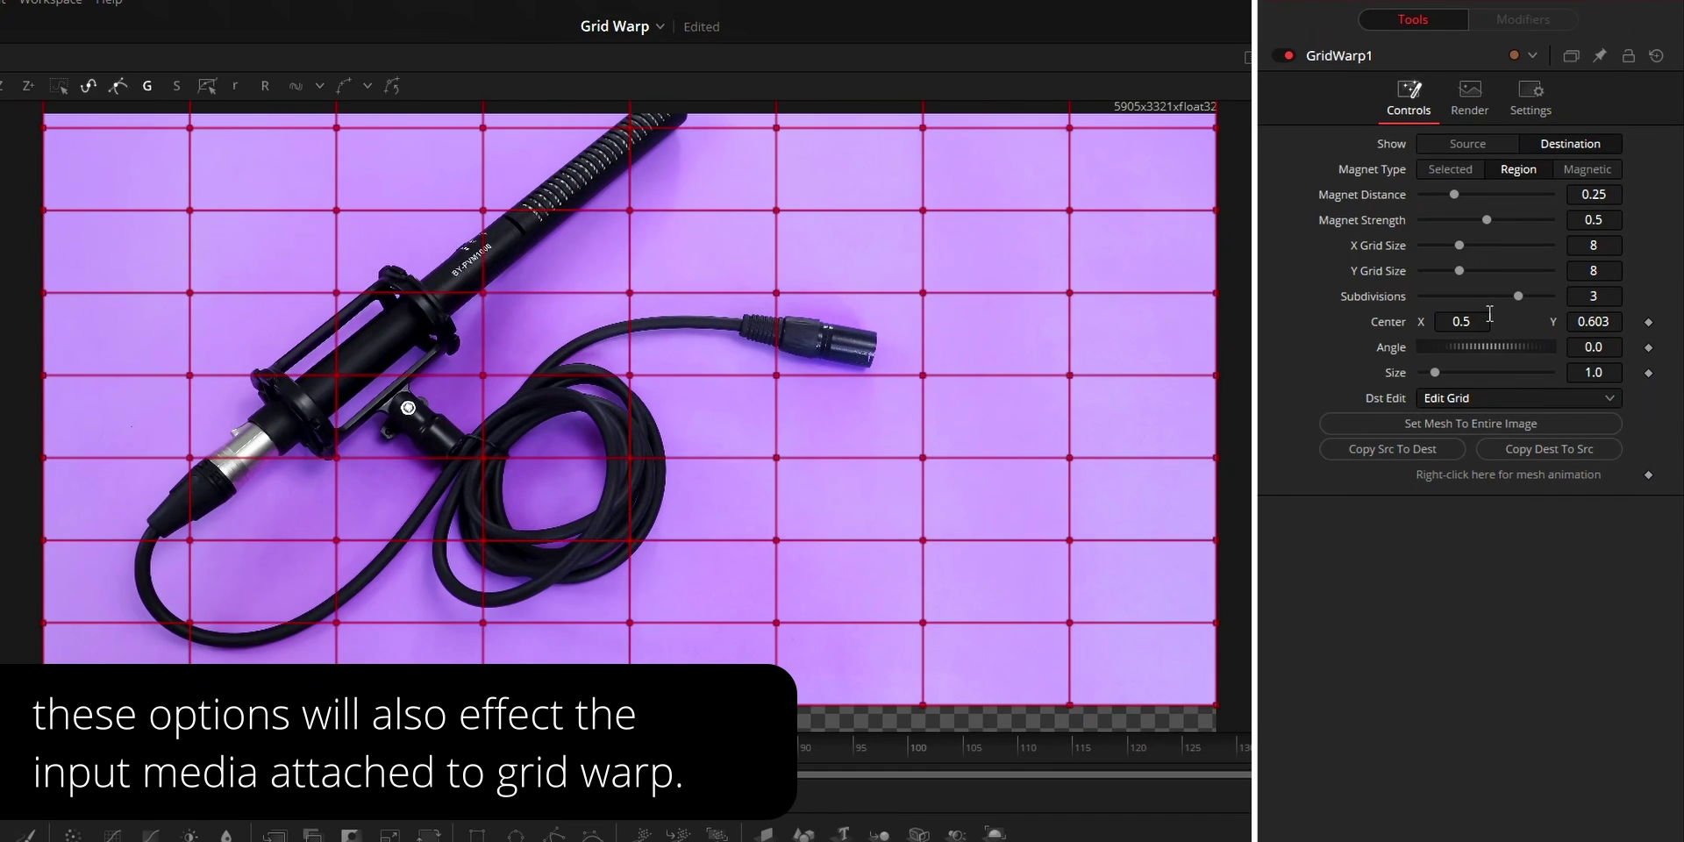
pyautogui.moveTo(1584, 348); pyautogui.dragTo(1655, 347)
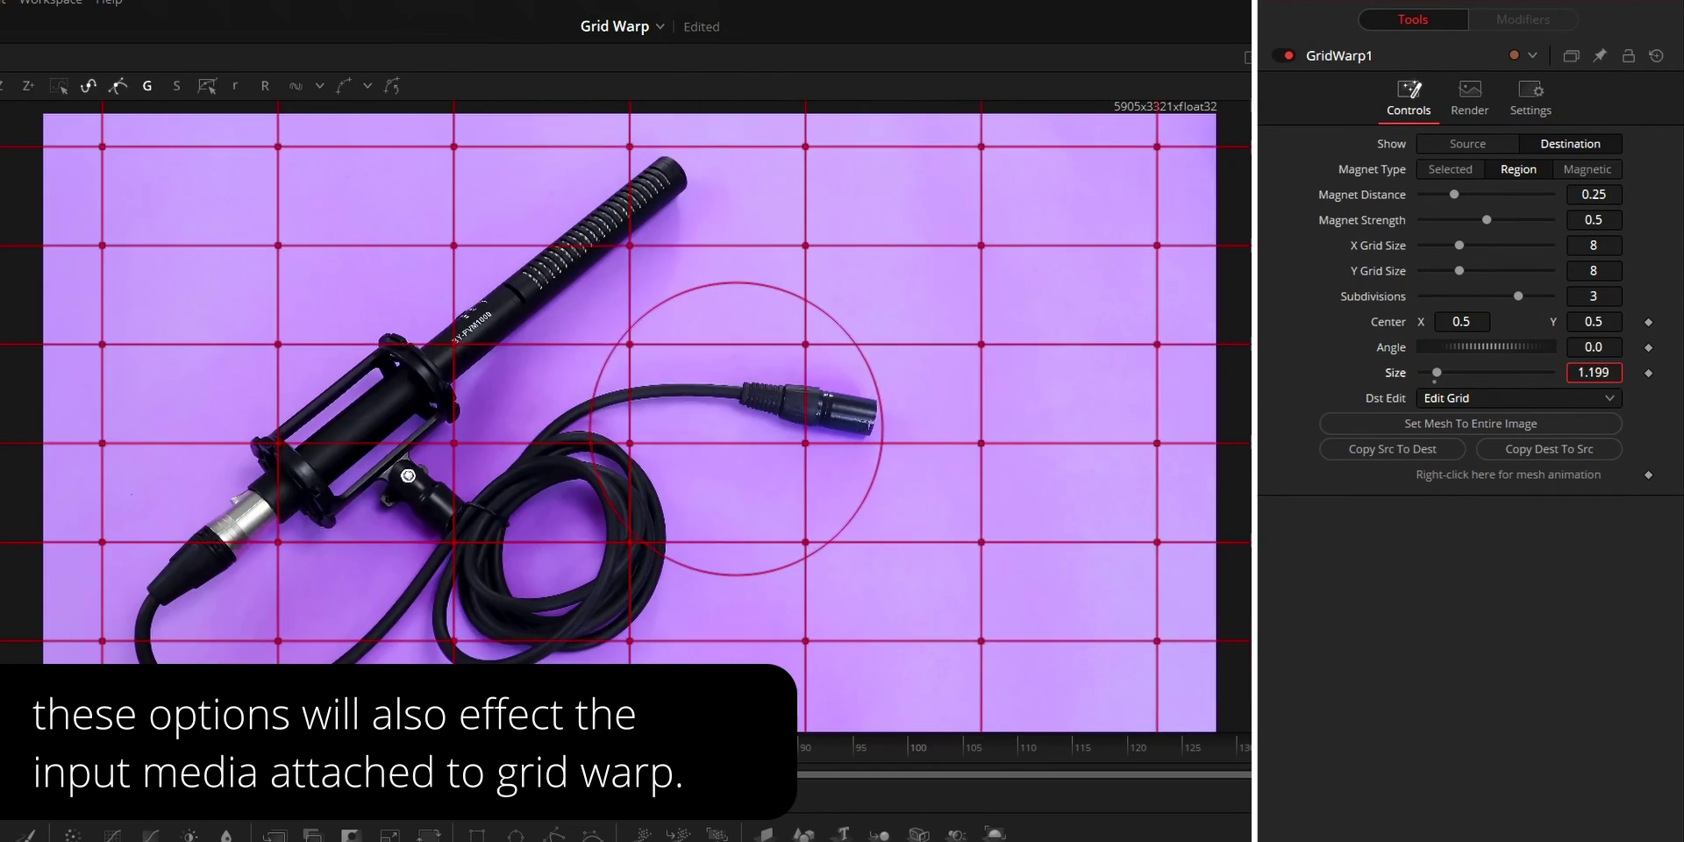
pyautogui.moveTo(1594, 373); pyautogui.dragTo(1598, 375)
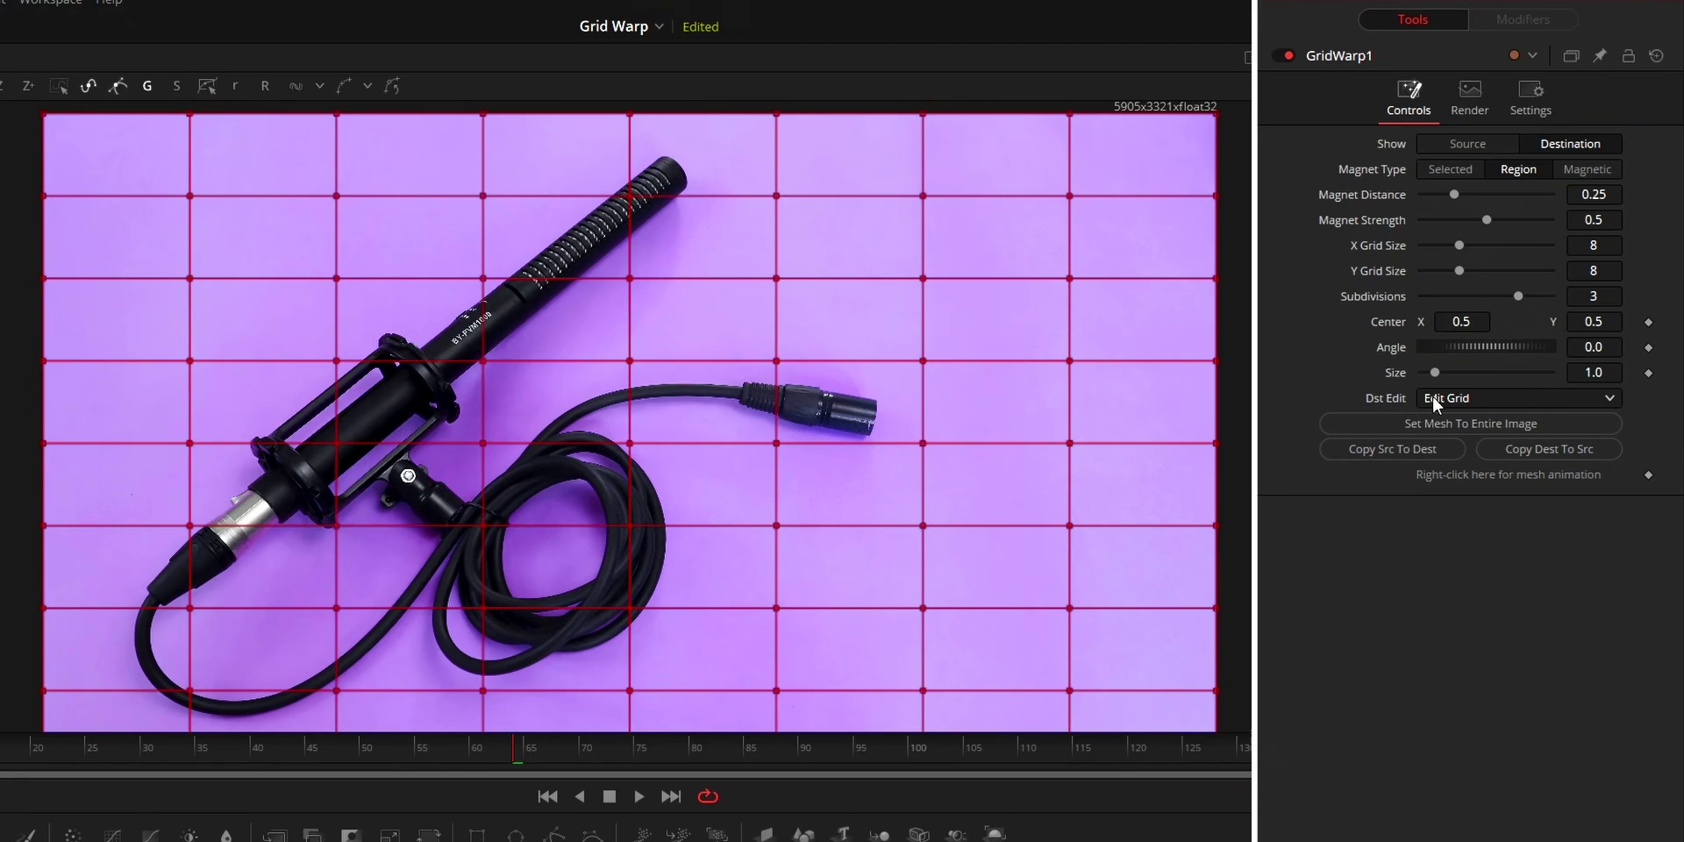
# Step: Switch the destination edit mode to Edit None, back to Edit Grid, and finally to Edit Rect
pyautogui.click(1434, 398)
pyautogui.click(1444, 428)
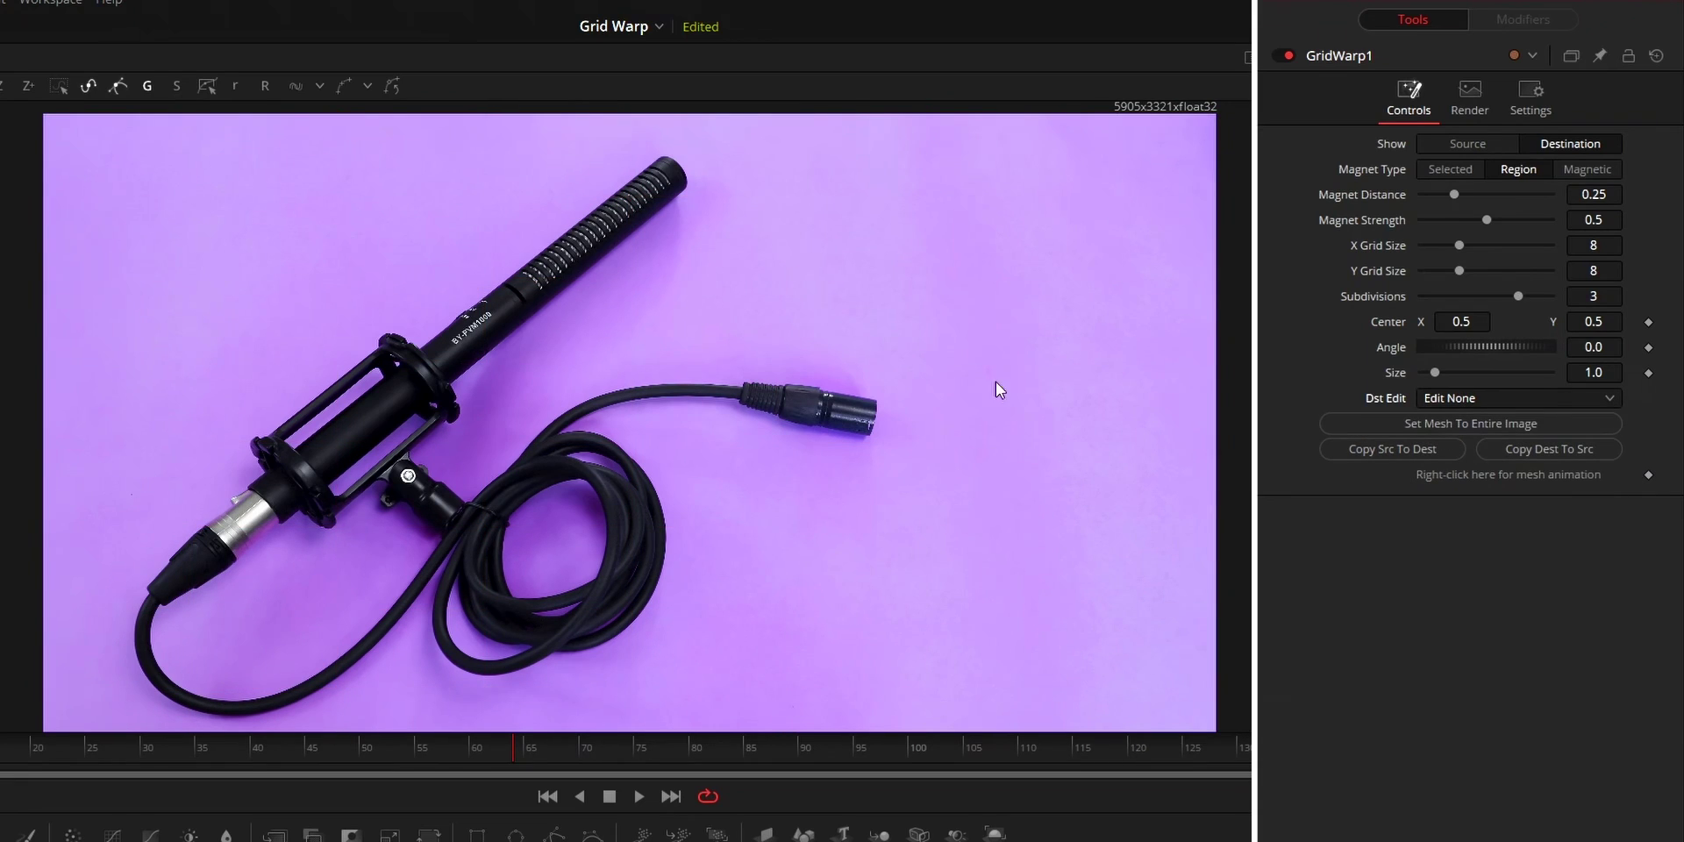
pyautogui.click(1465, 400)
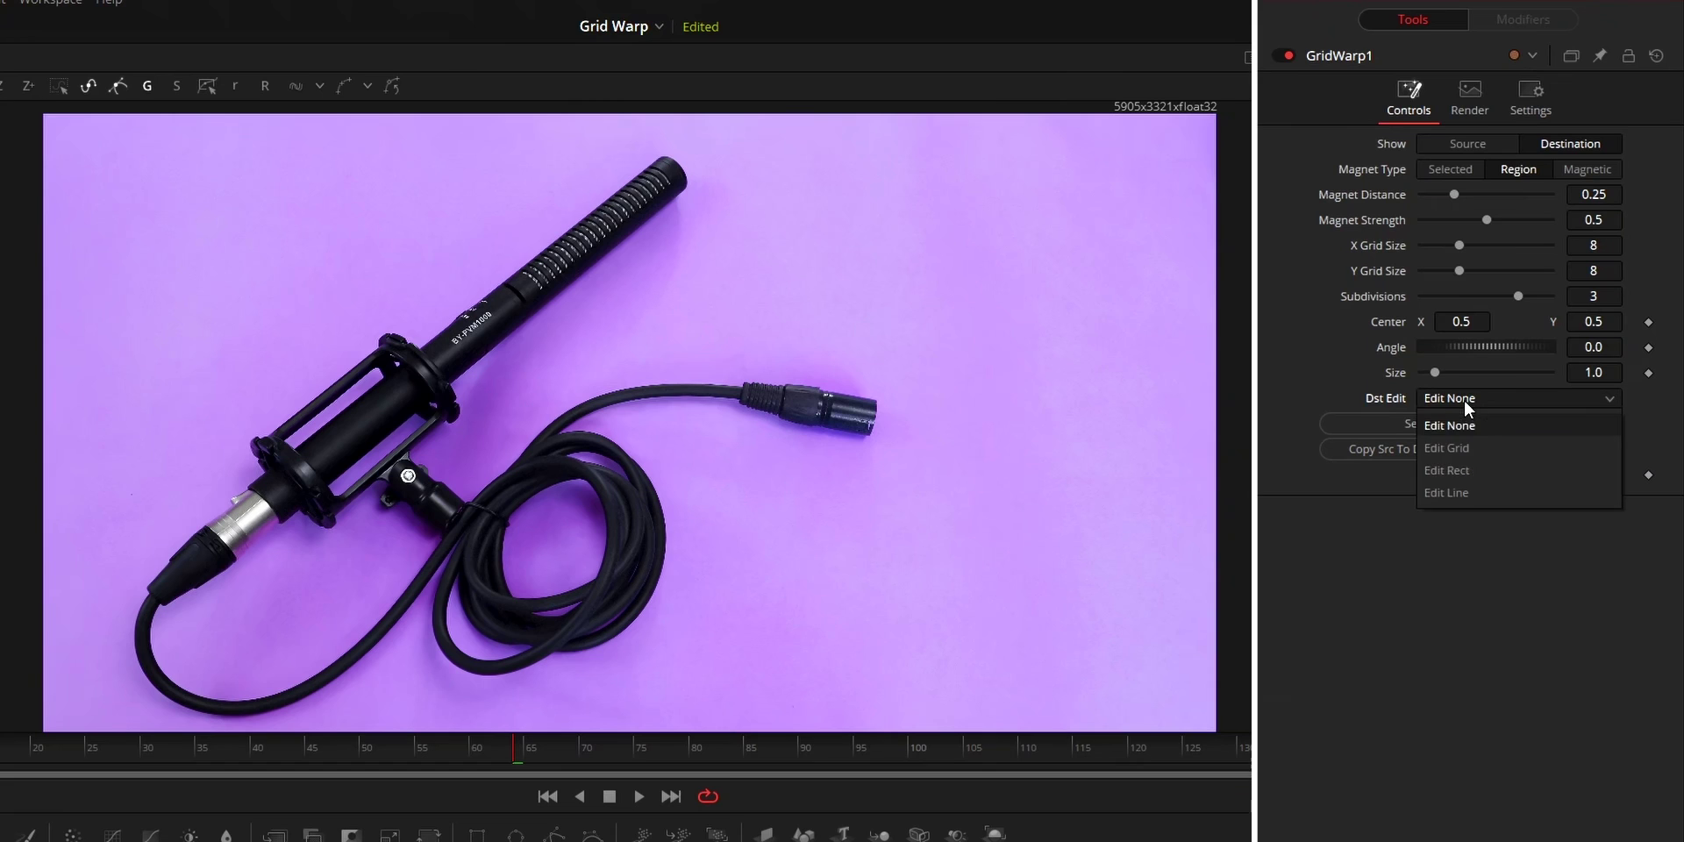
pyautogui.click(1440, 450)
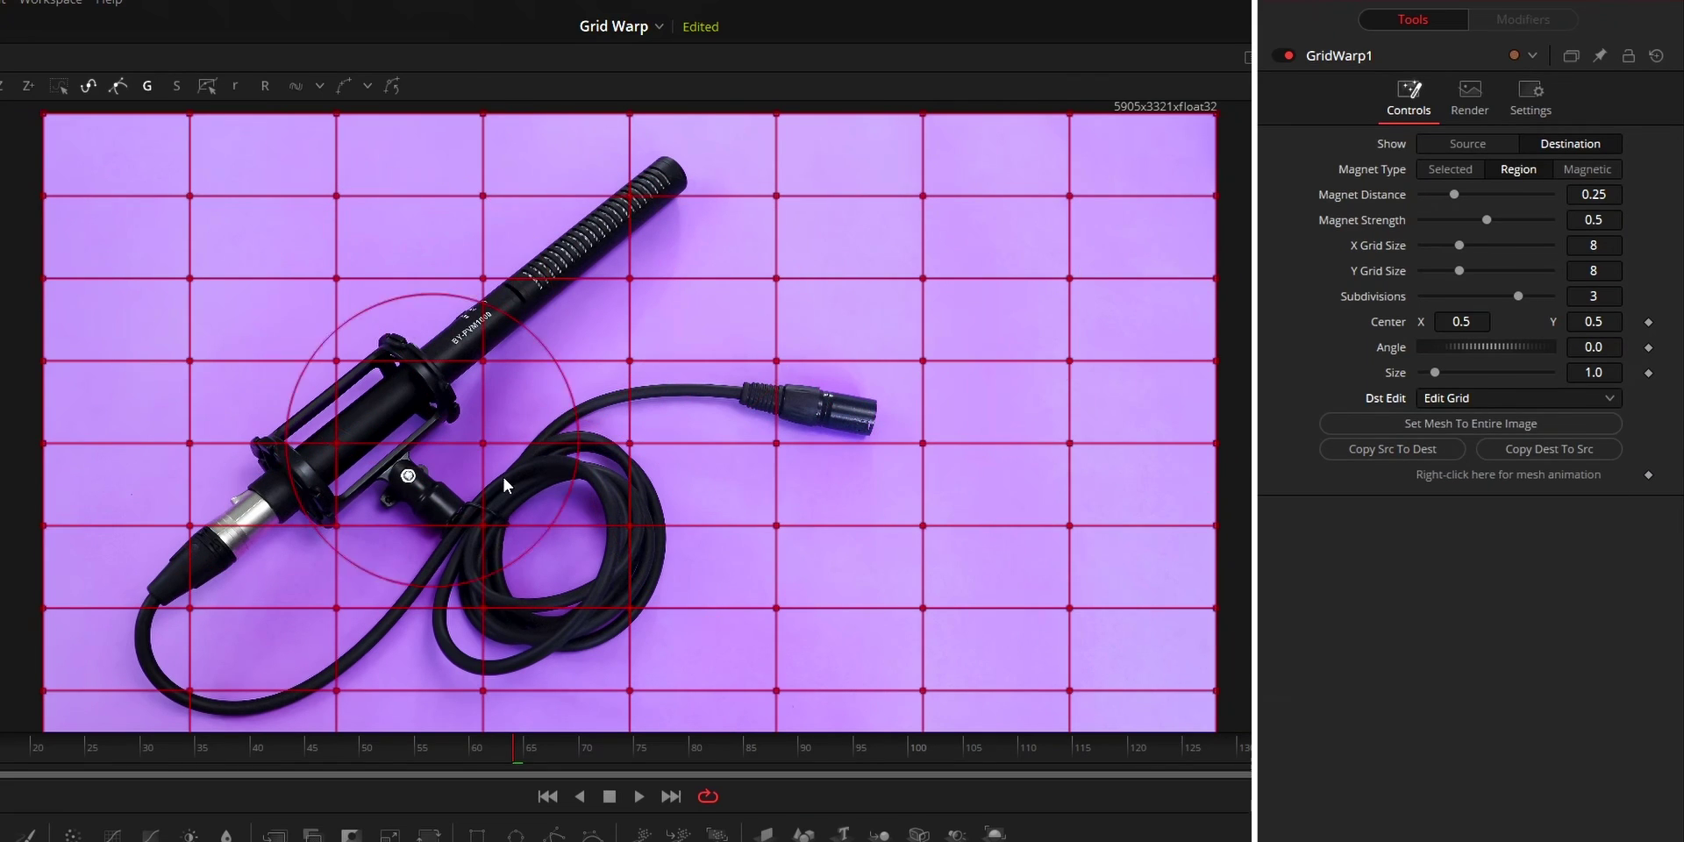
pyautogui.click(1465, 398)
pyautogui.click(1465, 474)
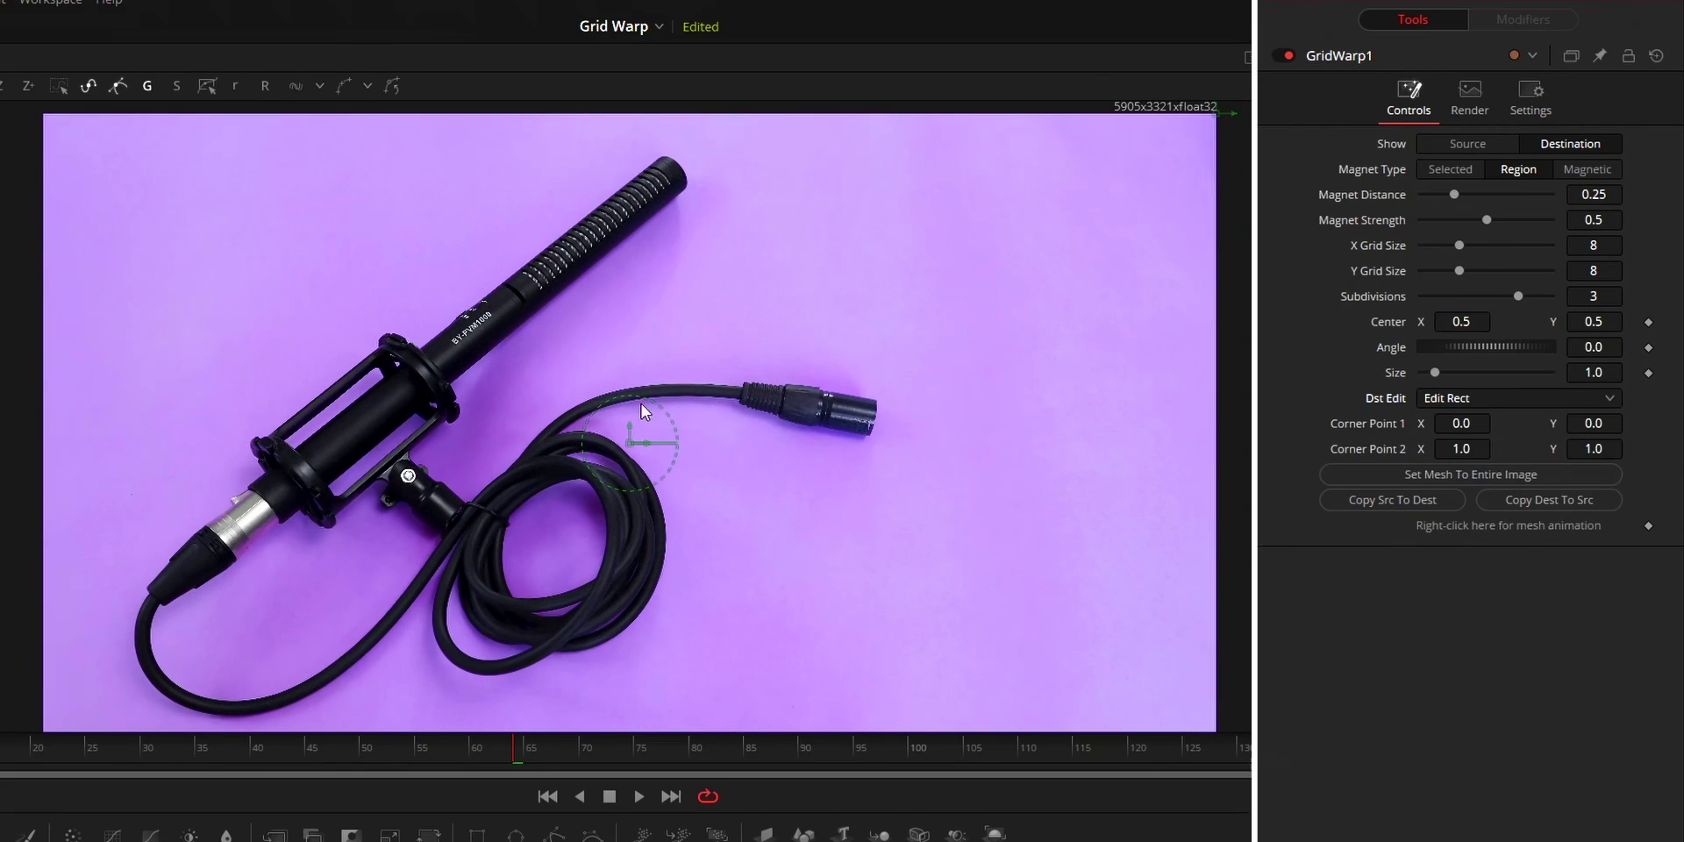
# Step: Try moving the destination grid rectangle to about 0.529, 0.558 and rotating it to about -59 degrees
pyautogui.click(633, 432)
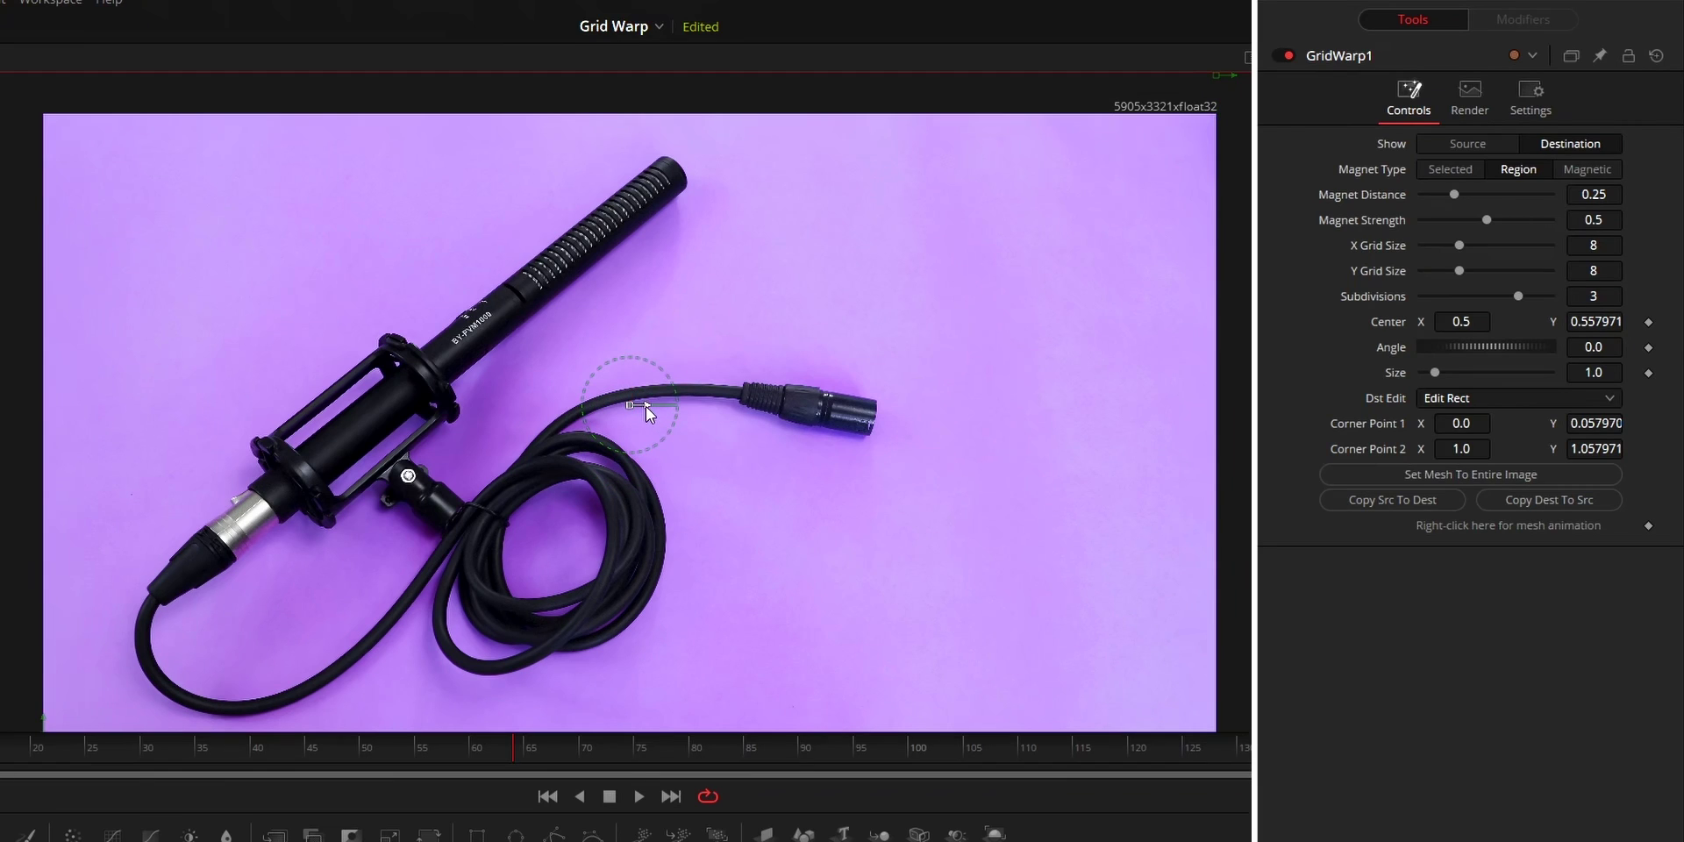
pyautogui.moveTo(699, 374); pyautogui.dragTo(709, 427)
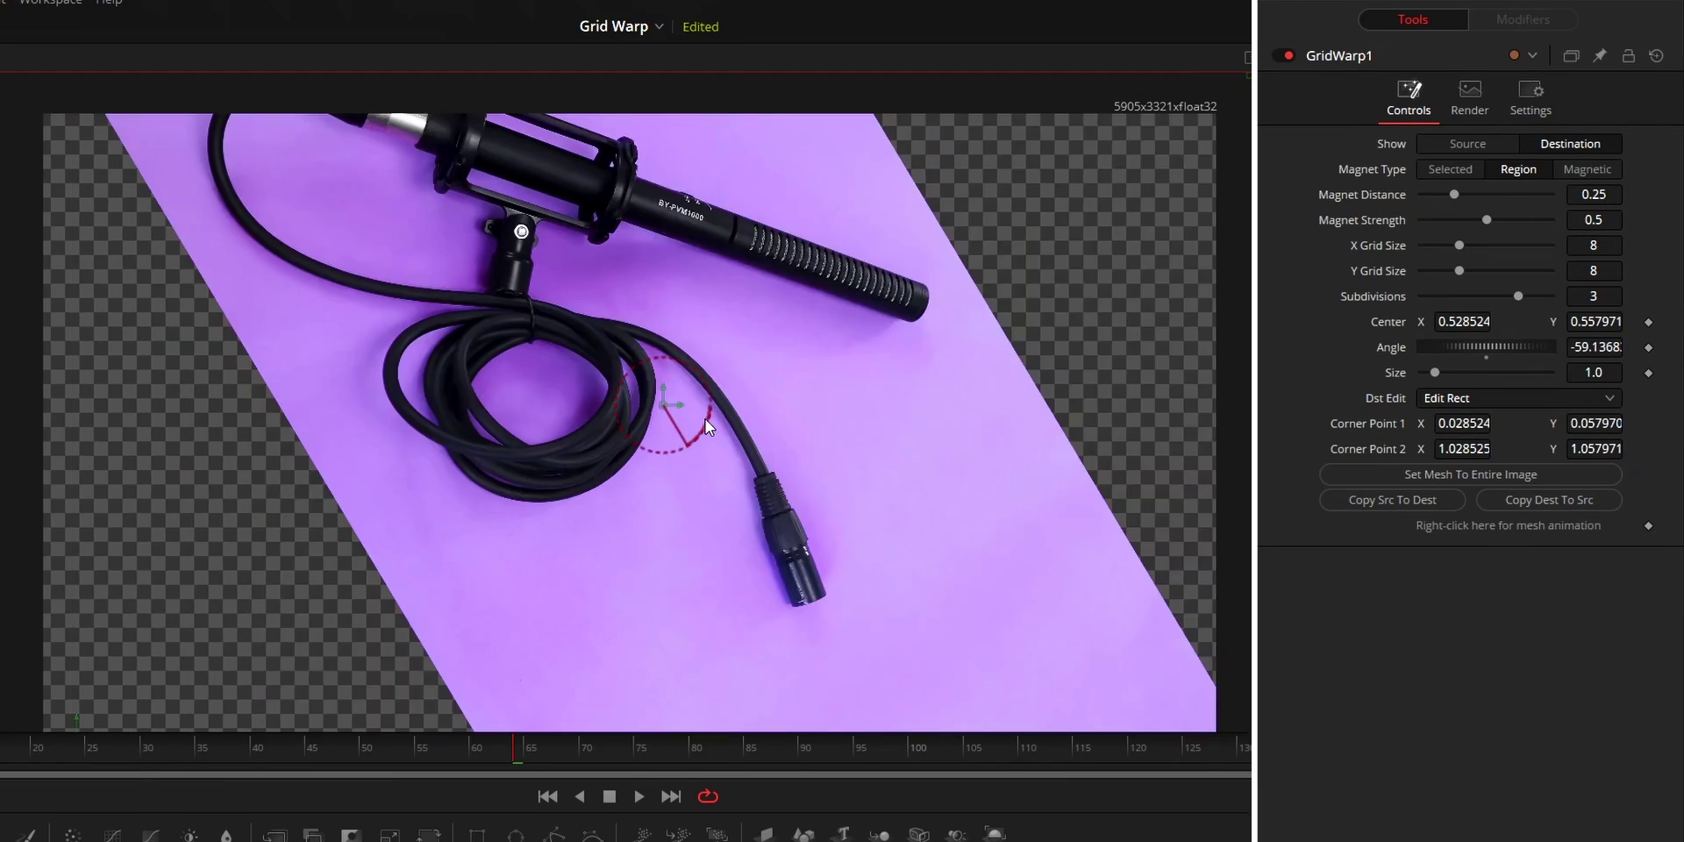
# Step: Set the edit mode to Edit Line for the destination grid and for the source grid
pyautogui.click(1518, 398)
pyautogui.click(1477, 488)
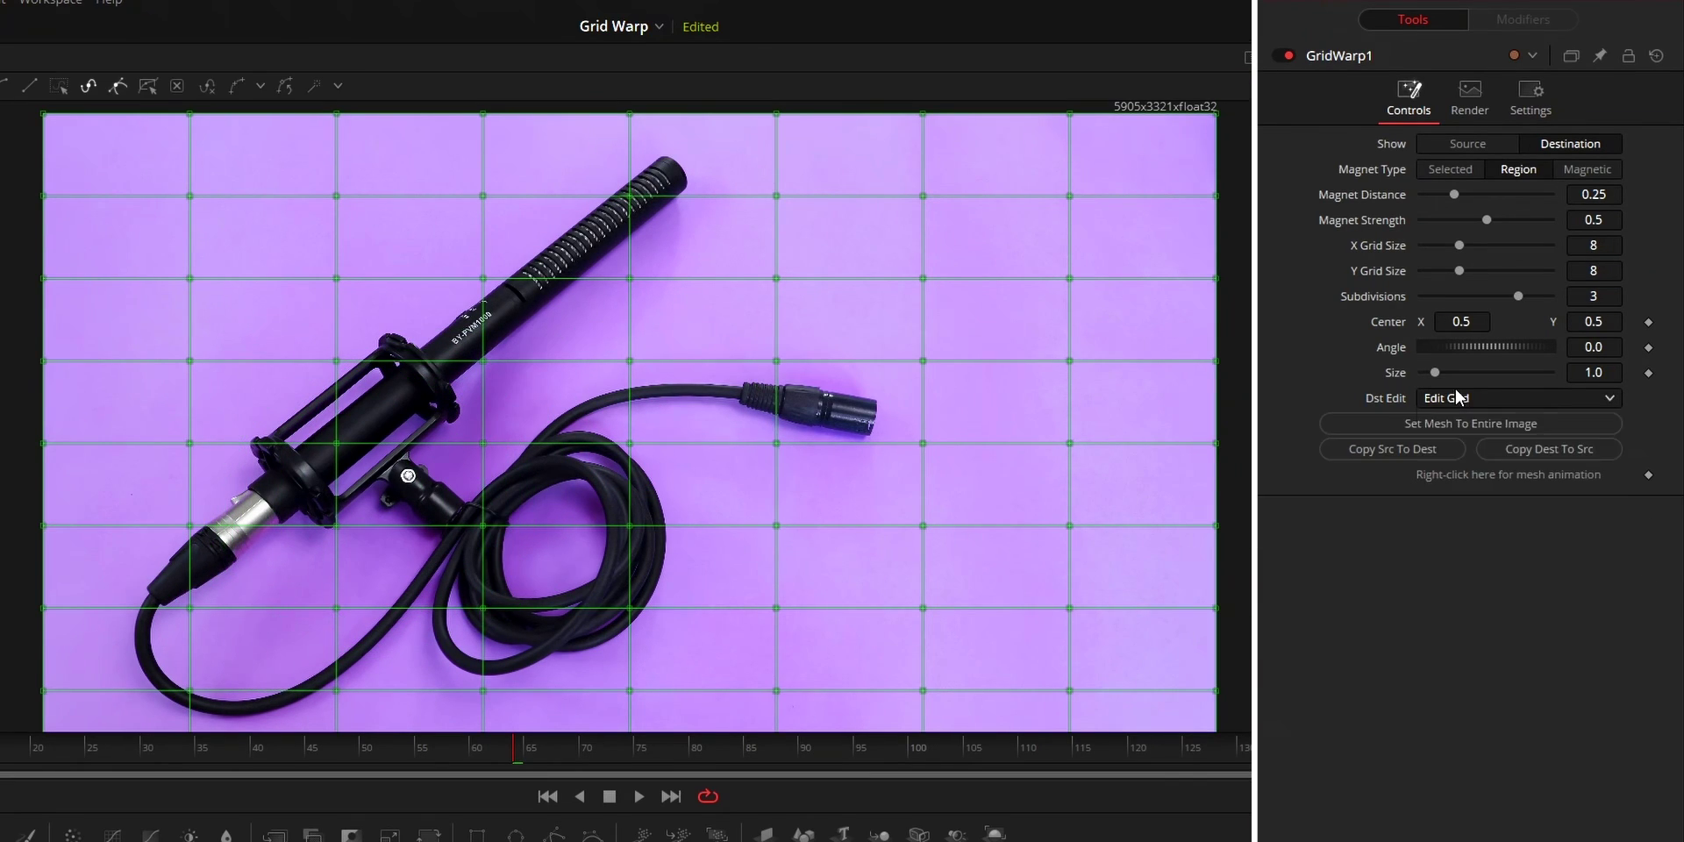
pyautogui.click(1455, 393)
pyautogui.click(1437, 494)
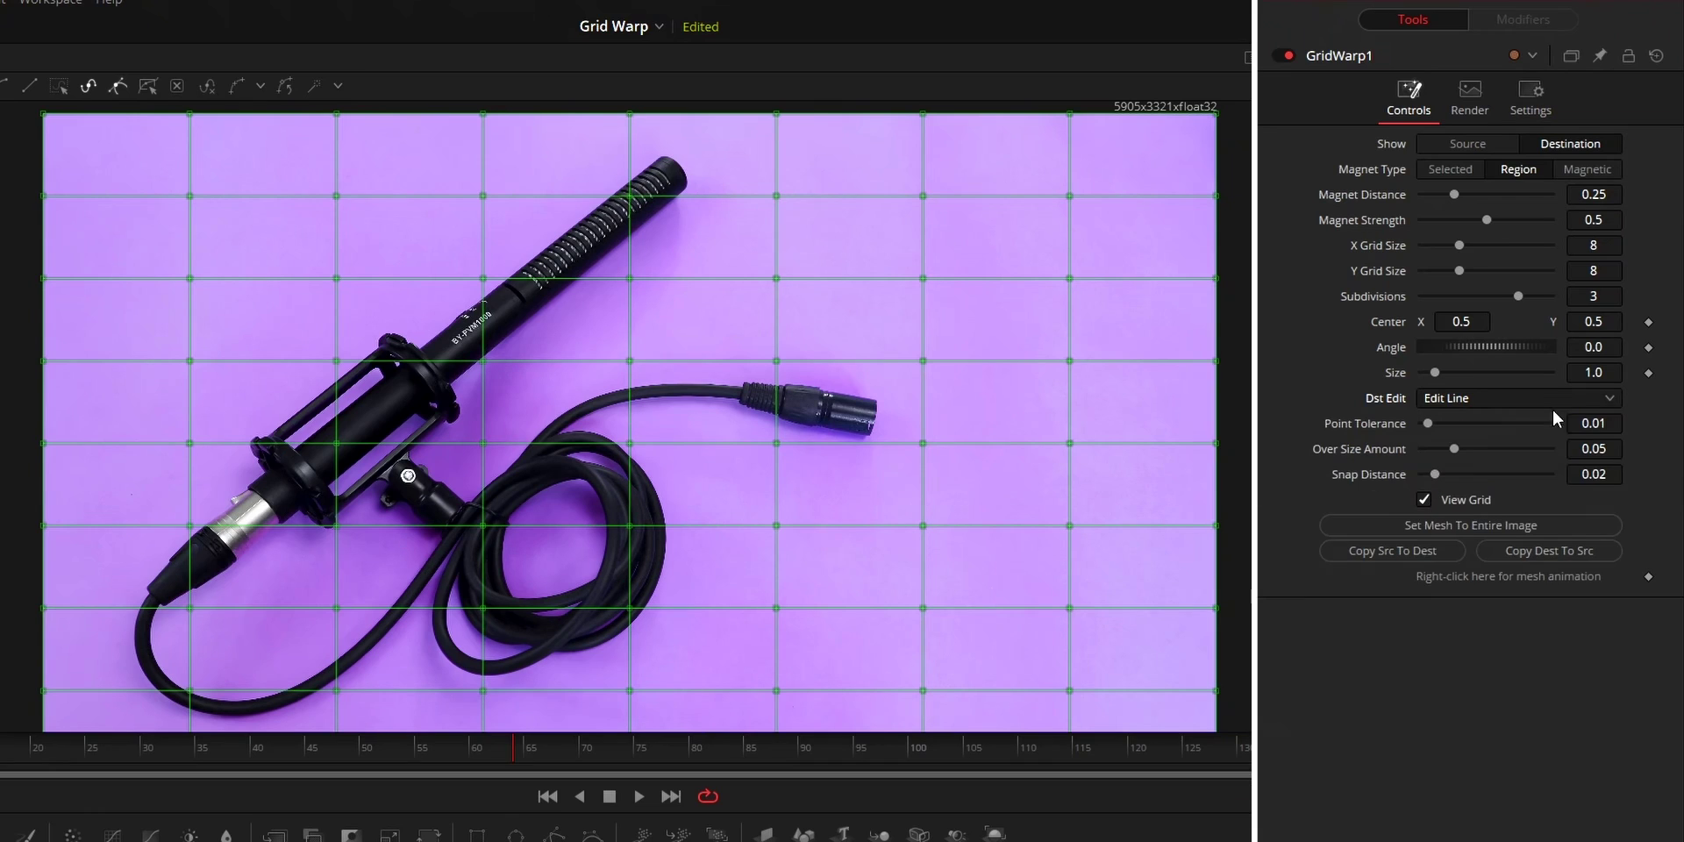
pyautogui.click(1460, 142)
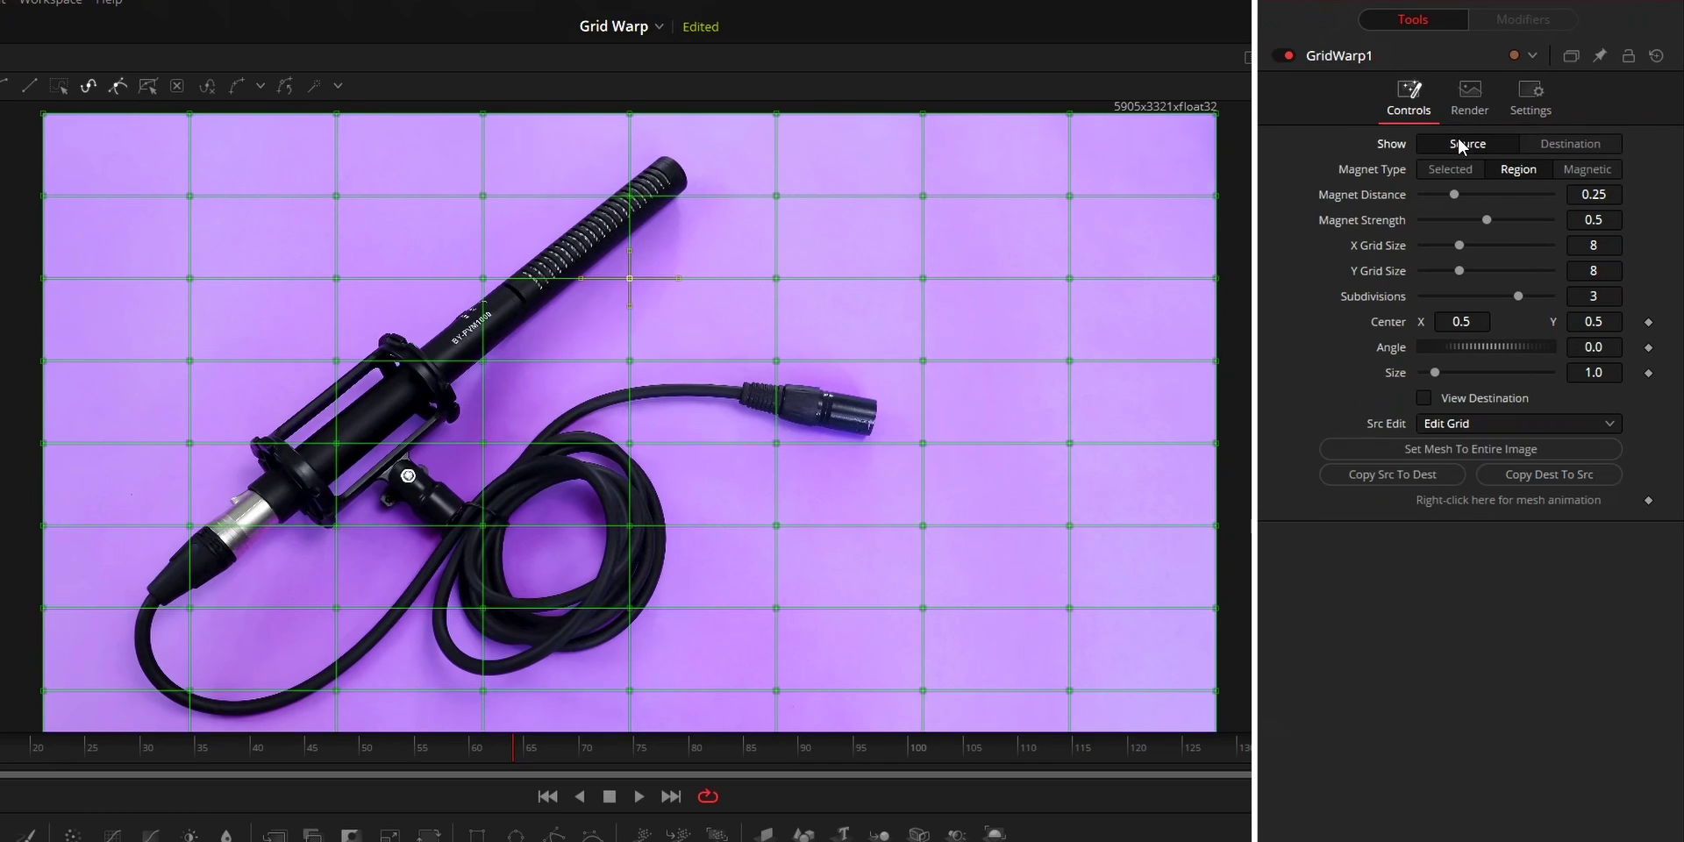
pyautogui.click(1491, 426)
pyautogui.click(1459, 518)
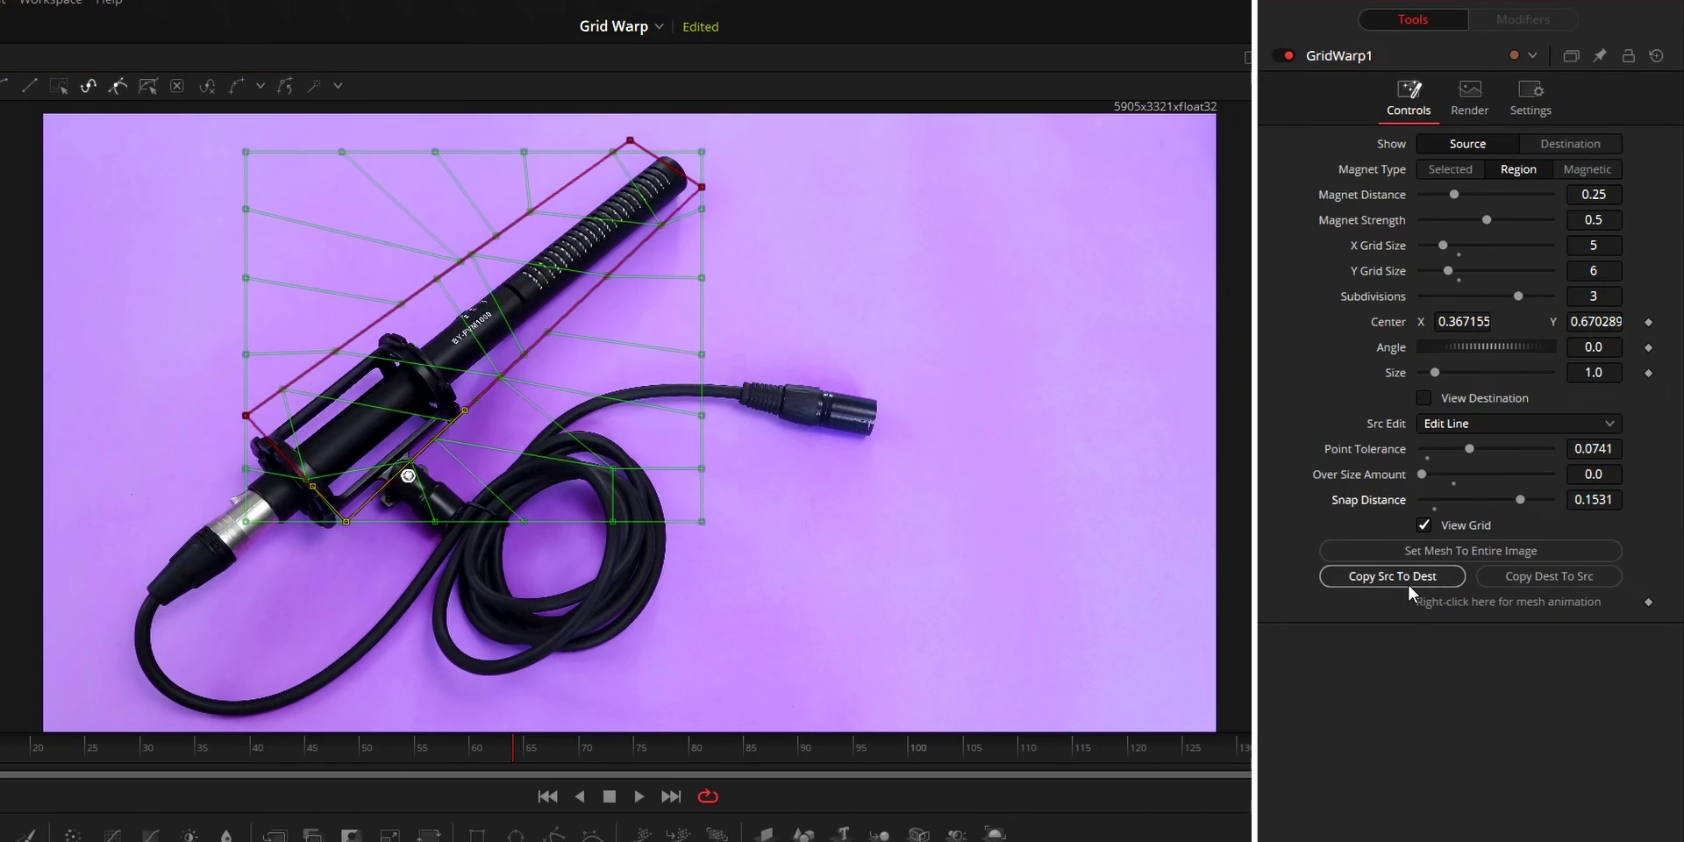
# Step: Copy the source mesh outlined around the microphone to the destination and show the destination grid
pyautogui.click(1408, 581)
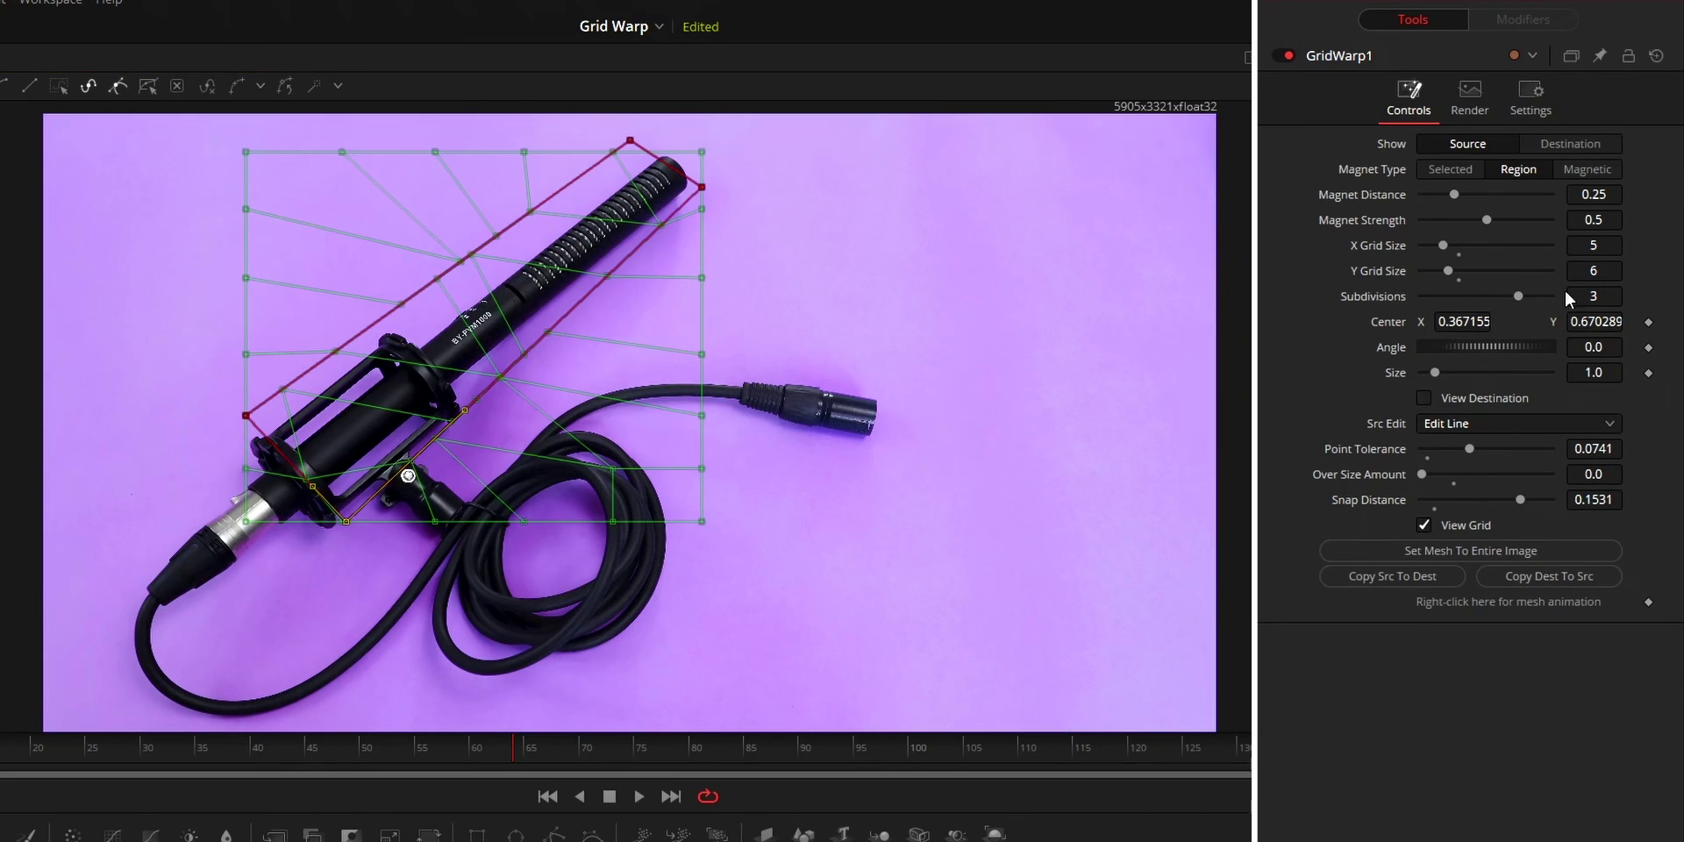
pyautogui.click(1552, 142)
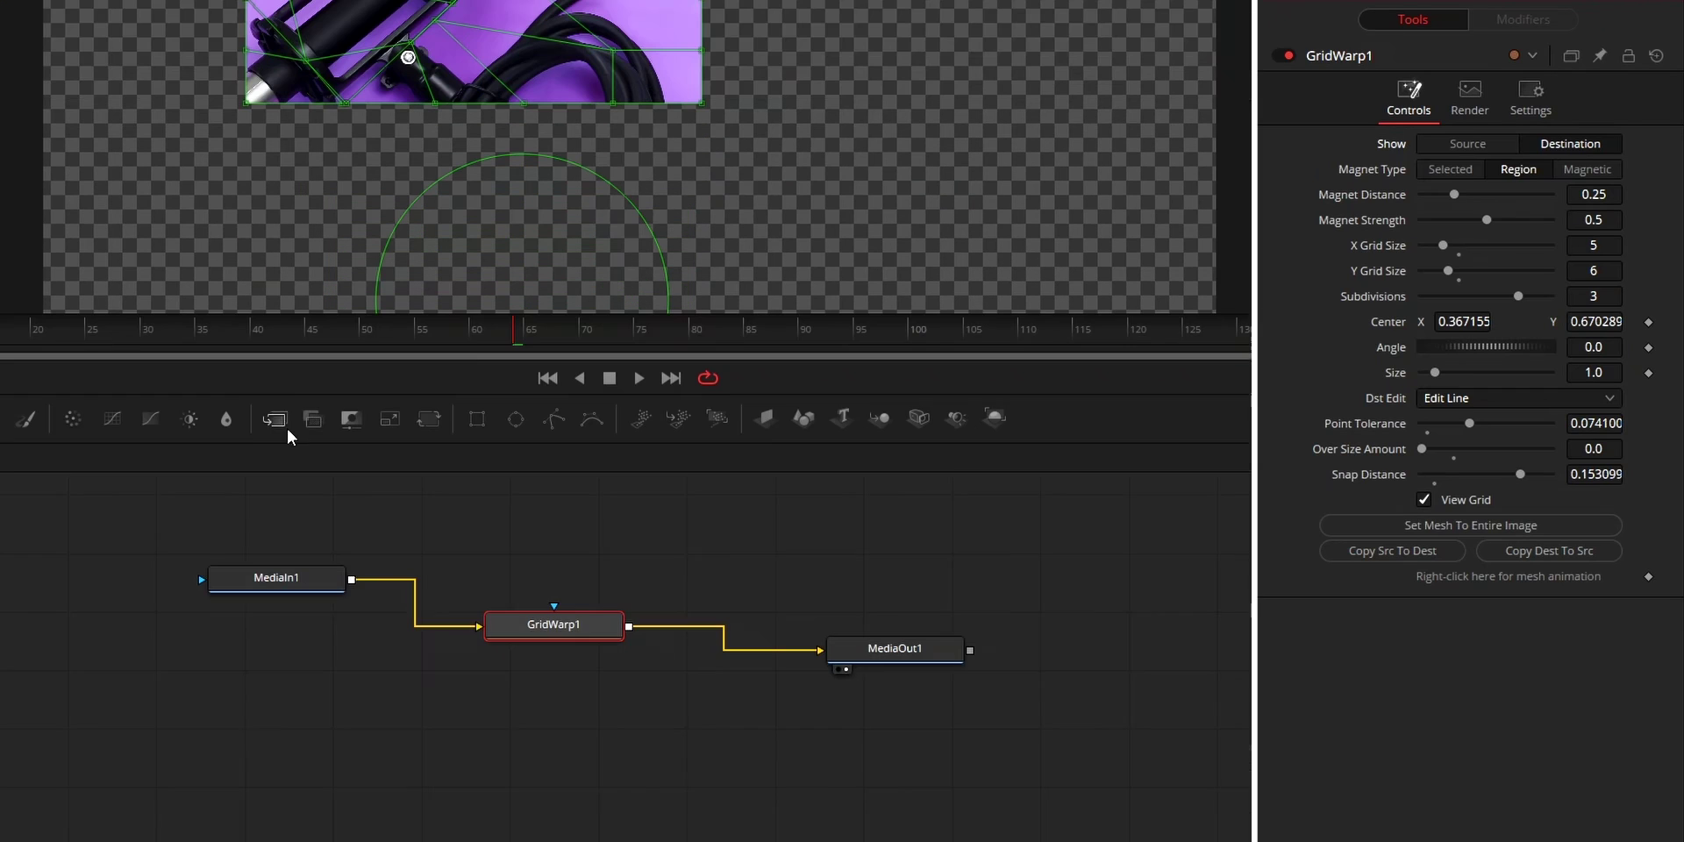
# Step: Add a Merge node with MediaIn1 as background and GridWarp1 as foreground, and connect its output to MediaOut1
pyautogui.moveTo(276, 835); pyautogui.dragTo(579, 709)
pyautogui.moveTo(400, 654); pyautogui.dragTo(504, 709)
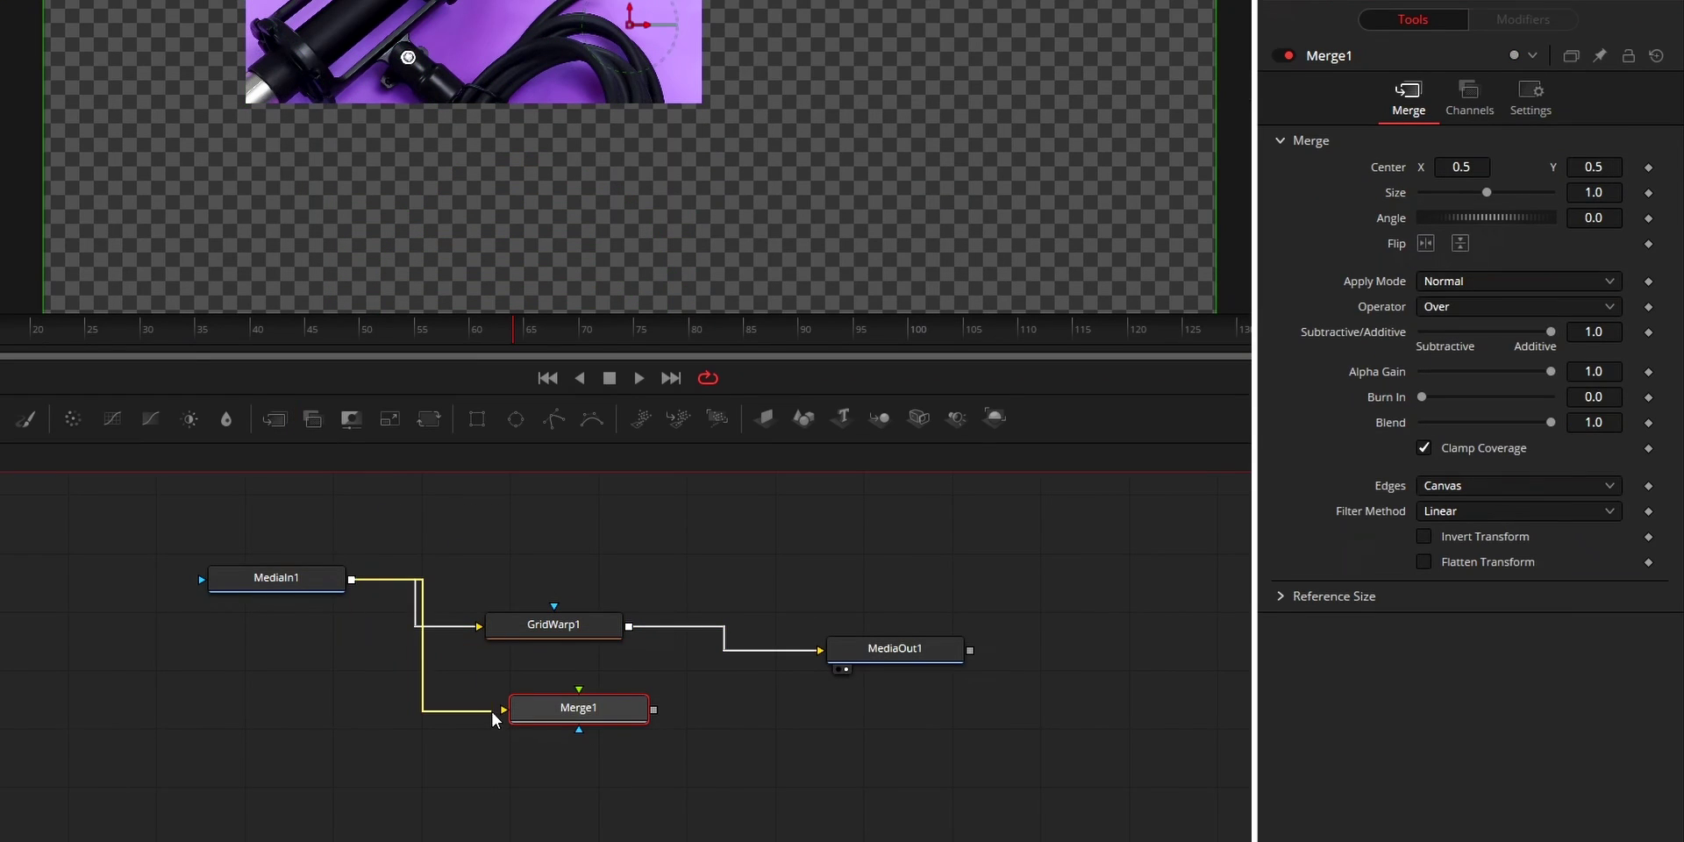
pyautogui.moveTo(629, 627); pyautogui.dragTo(579, 690)
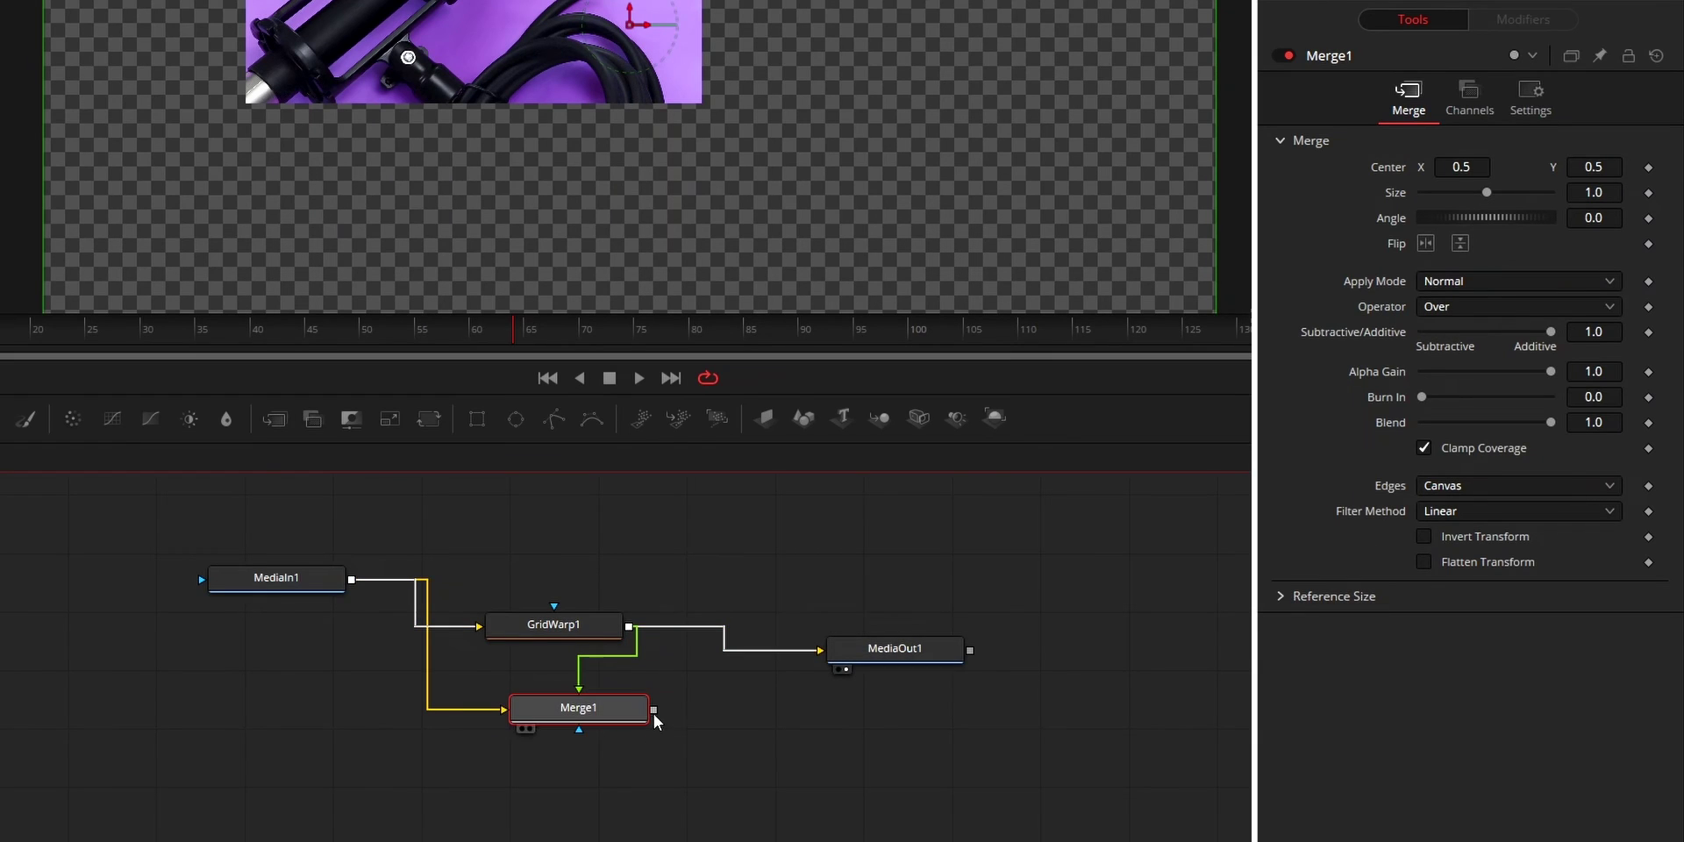
pyautogui.moveTo(654, 711); pyautogui.dragTo(821, 651)
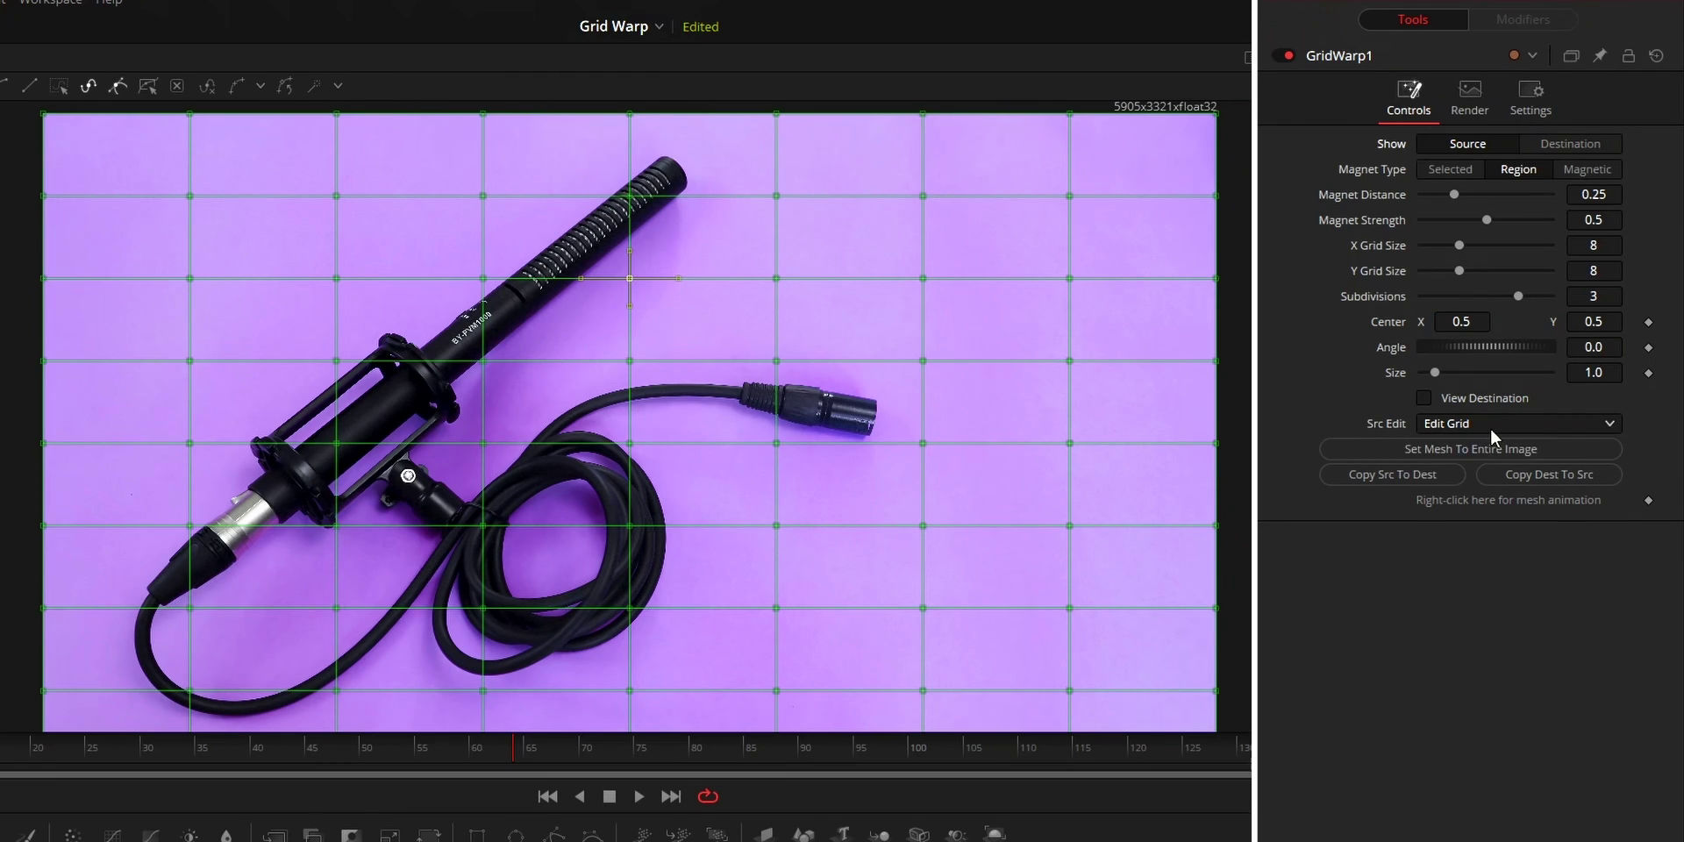
# Step: Set the source edit mode to Edit Line and draw a closed outline around the microphone body
pyautogui.click(1491, 428)
pyautogui.click(1461, 520)
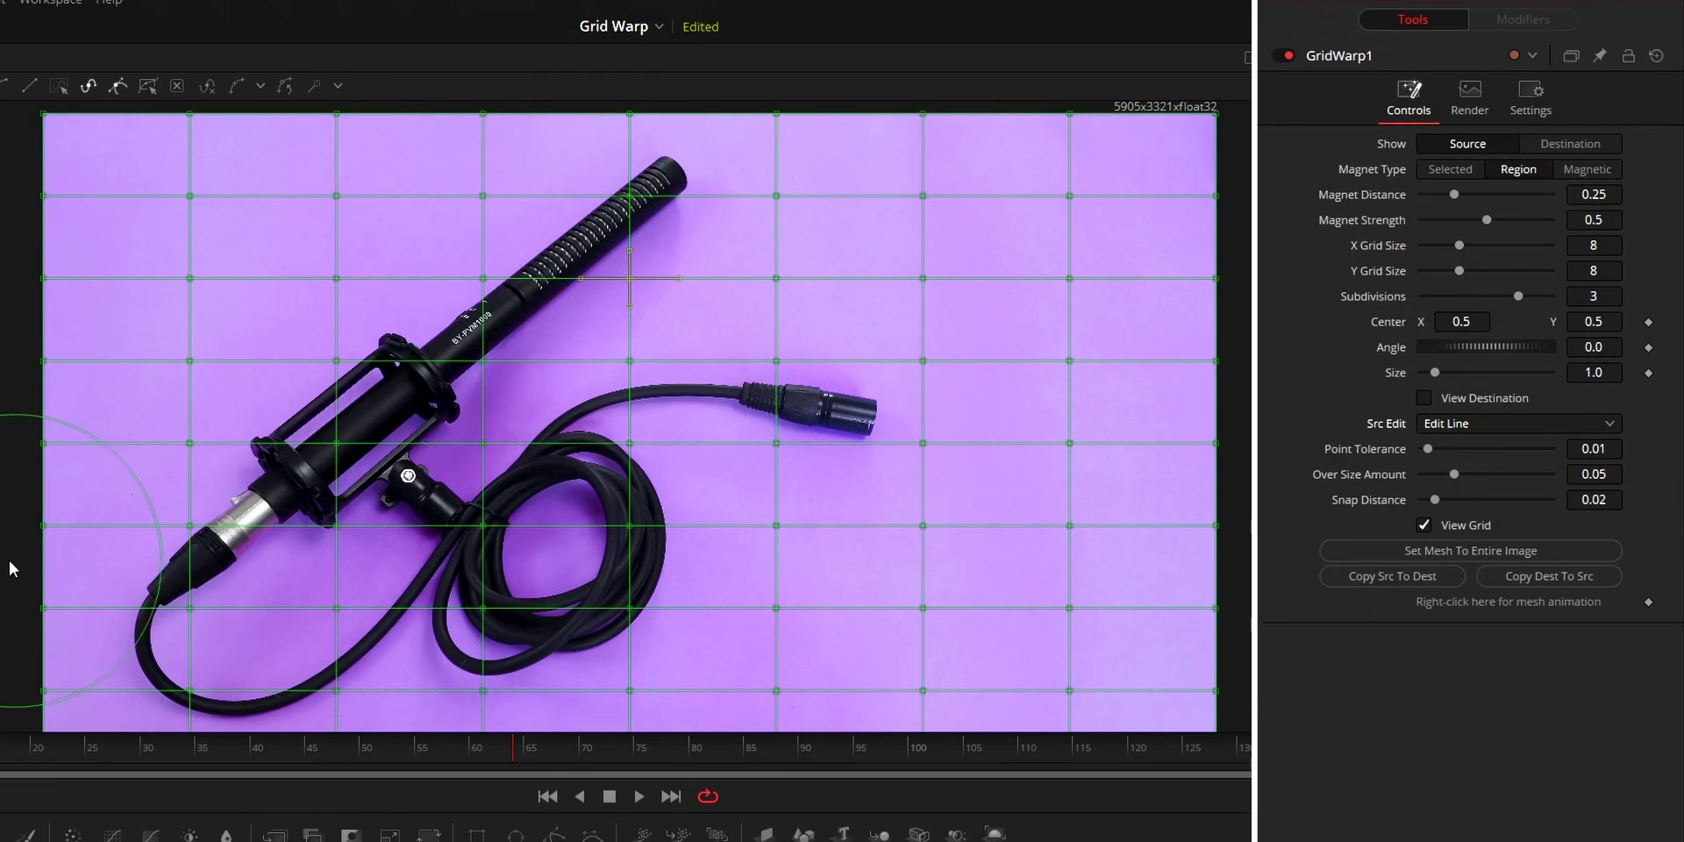
pyautogui.click(347, 522)
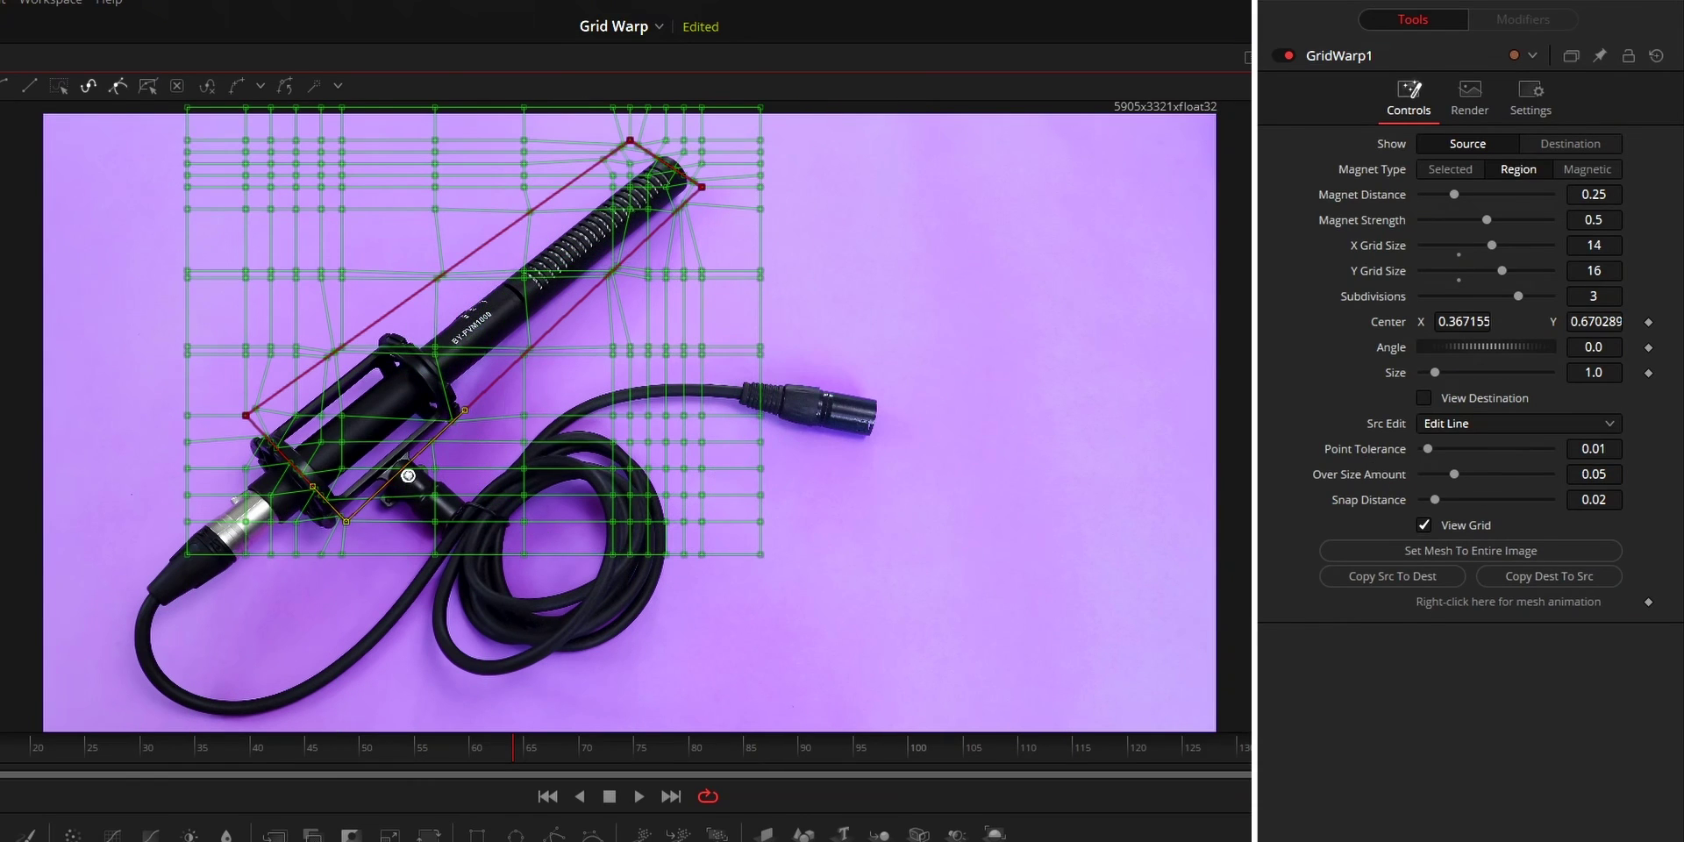
# Step: Adjust the outline's mesh with Point Tolerance 0.0741, Over Size Amount 0.0 and a higher Snap Distance of about 0.11 to 0.15
pyautogui.moveTo(1588, 450); pyautogui.dragTo(1680, 449)
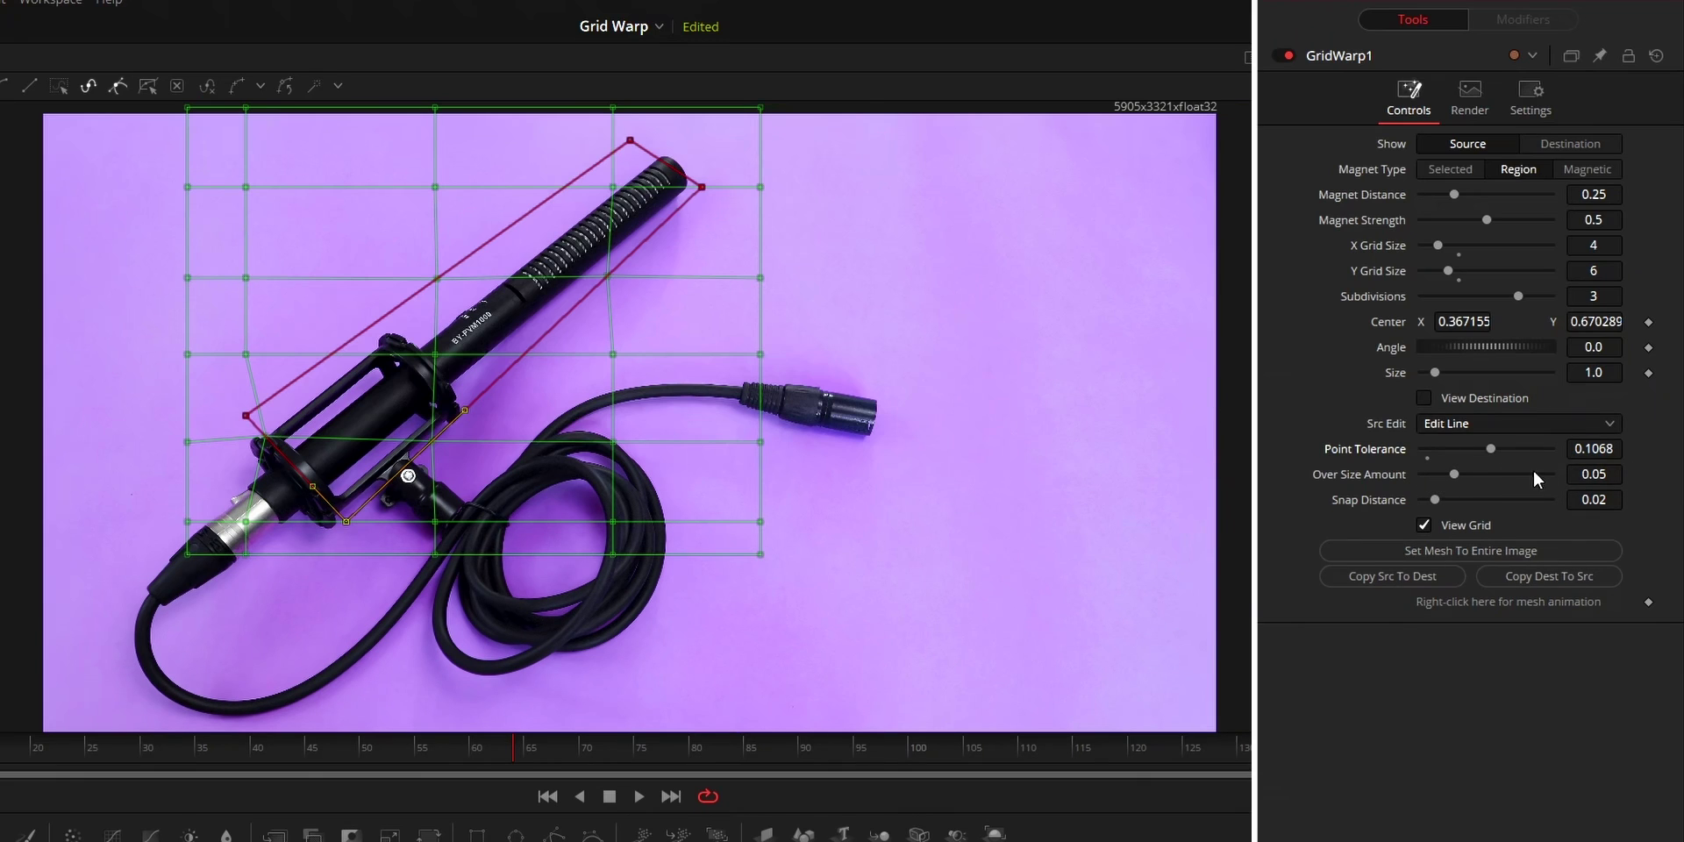
pyautogui.moveTo(1595, 475); pyautogui.dragTo(1551, 437)
pyautogui.scroll(5, 1614, 500)
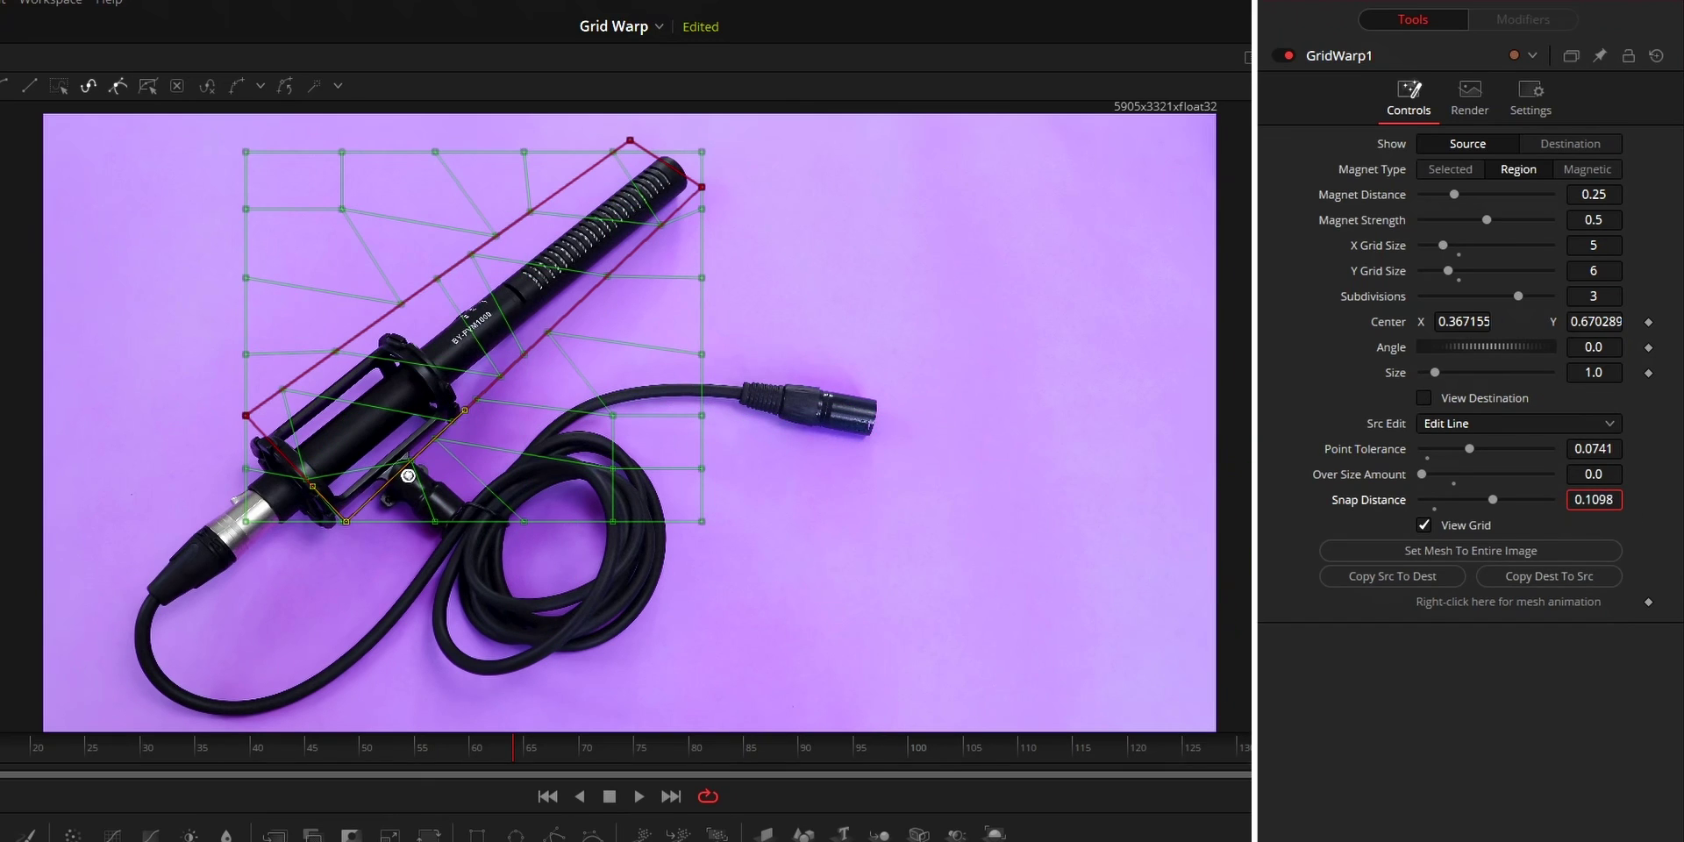
pyautogui.scroll(2, 1595, 499)
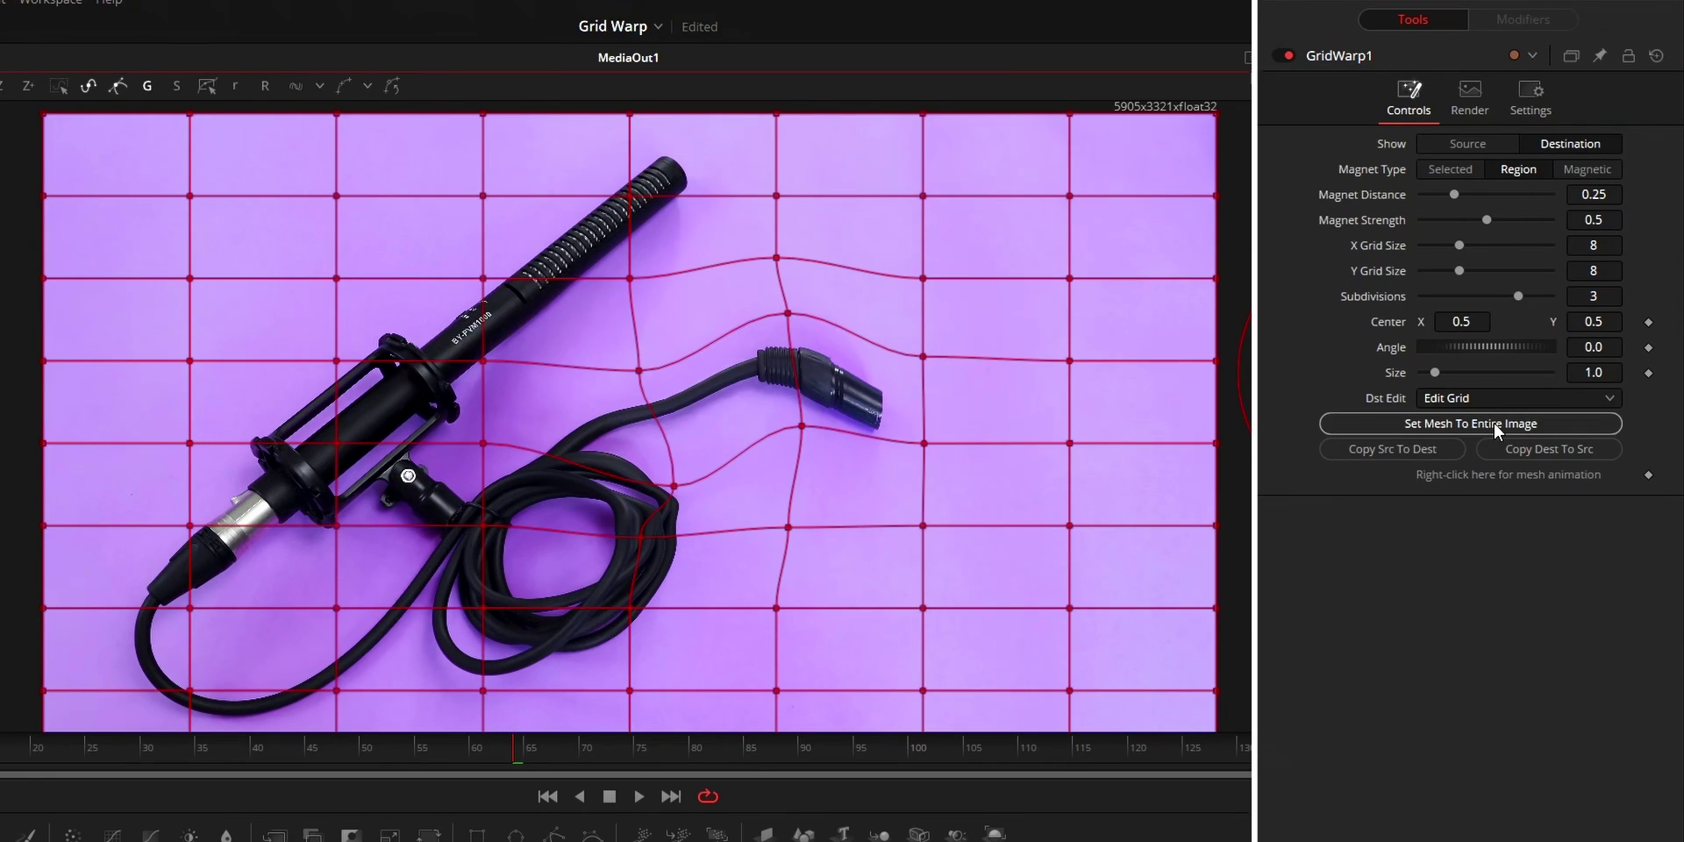
# Step: Reset the warped mesh to the entire image, and pull a source grid point below the connector downward
pyautogui.click(1493, 423)
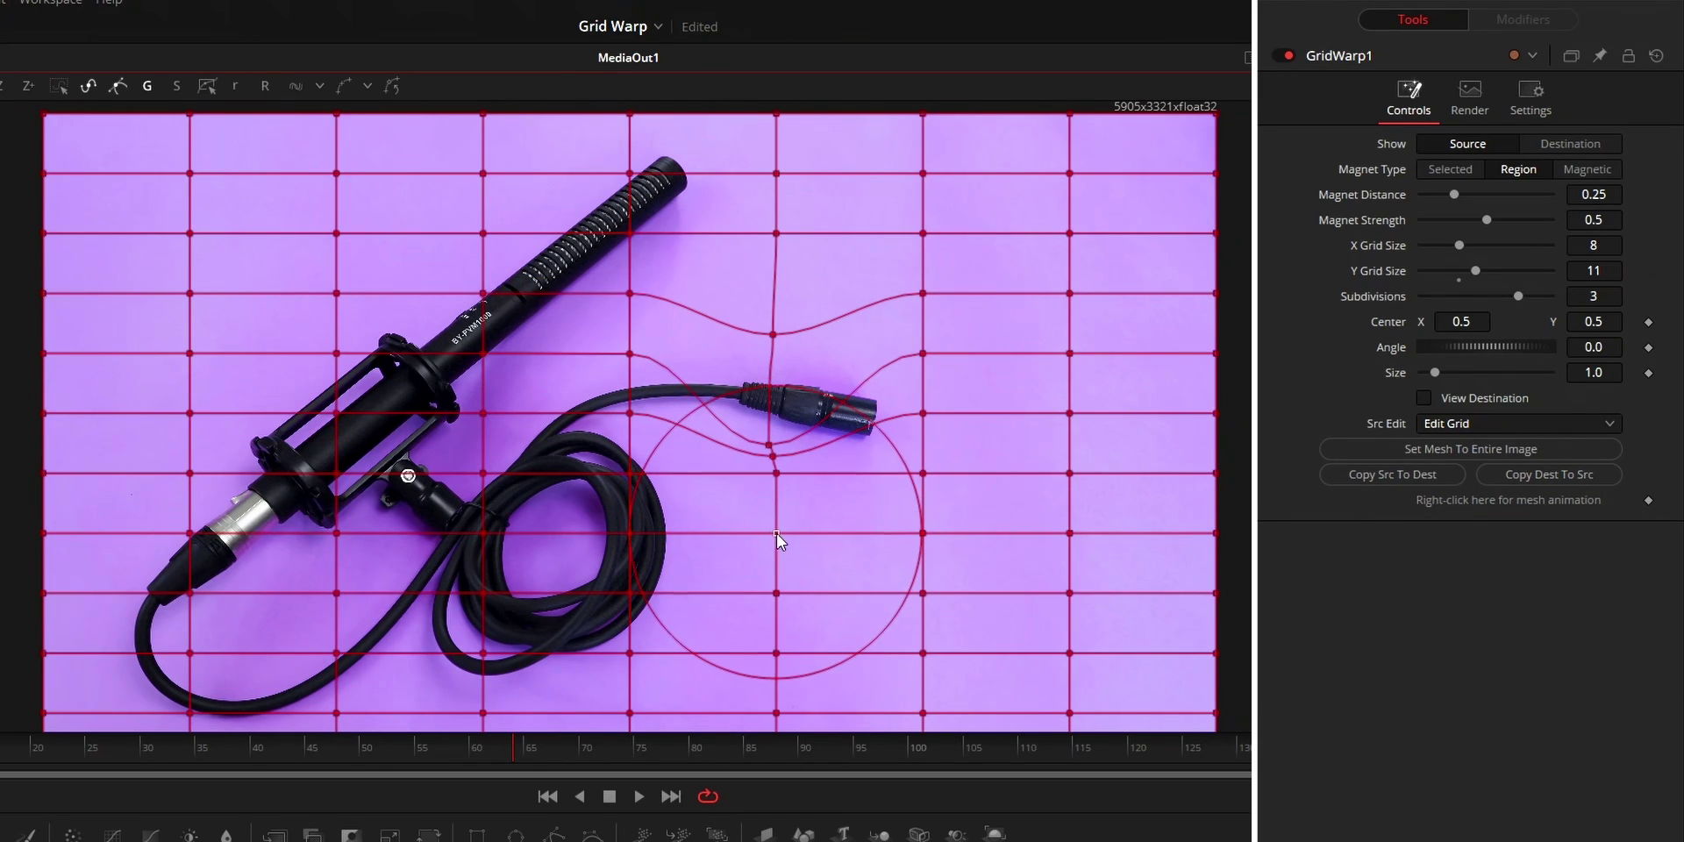
pyautogui.moveTo(778, 545); pyautogui.dragTo(807, 586)
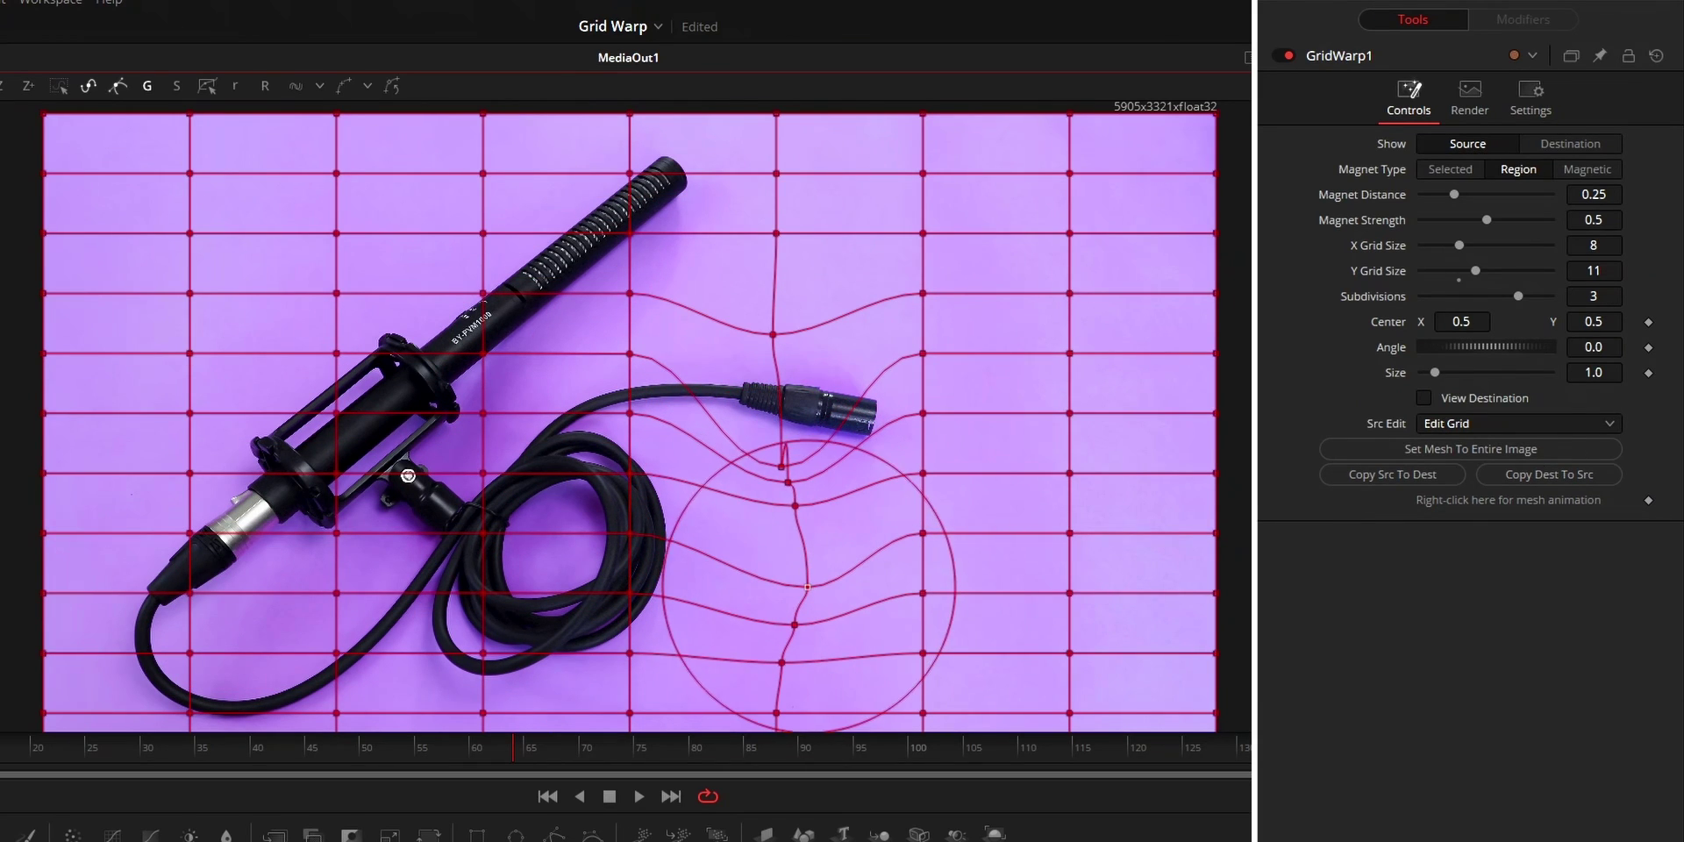
# Step: Copy the warped source mesh to the destination and show the destination grid
pyautogui.click(1358, 482)
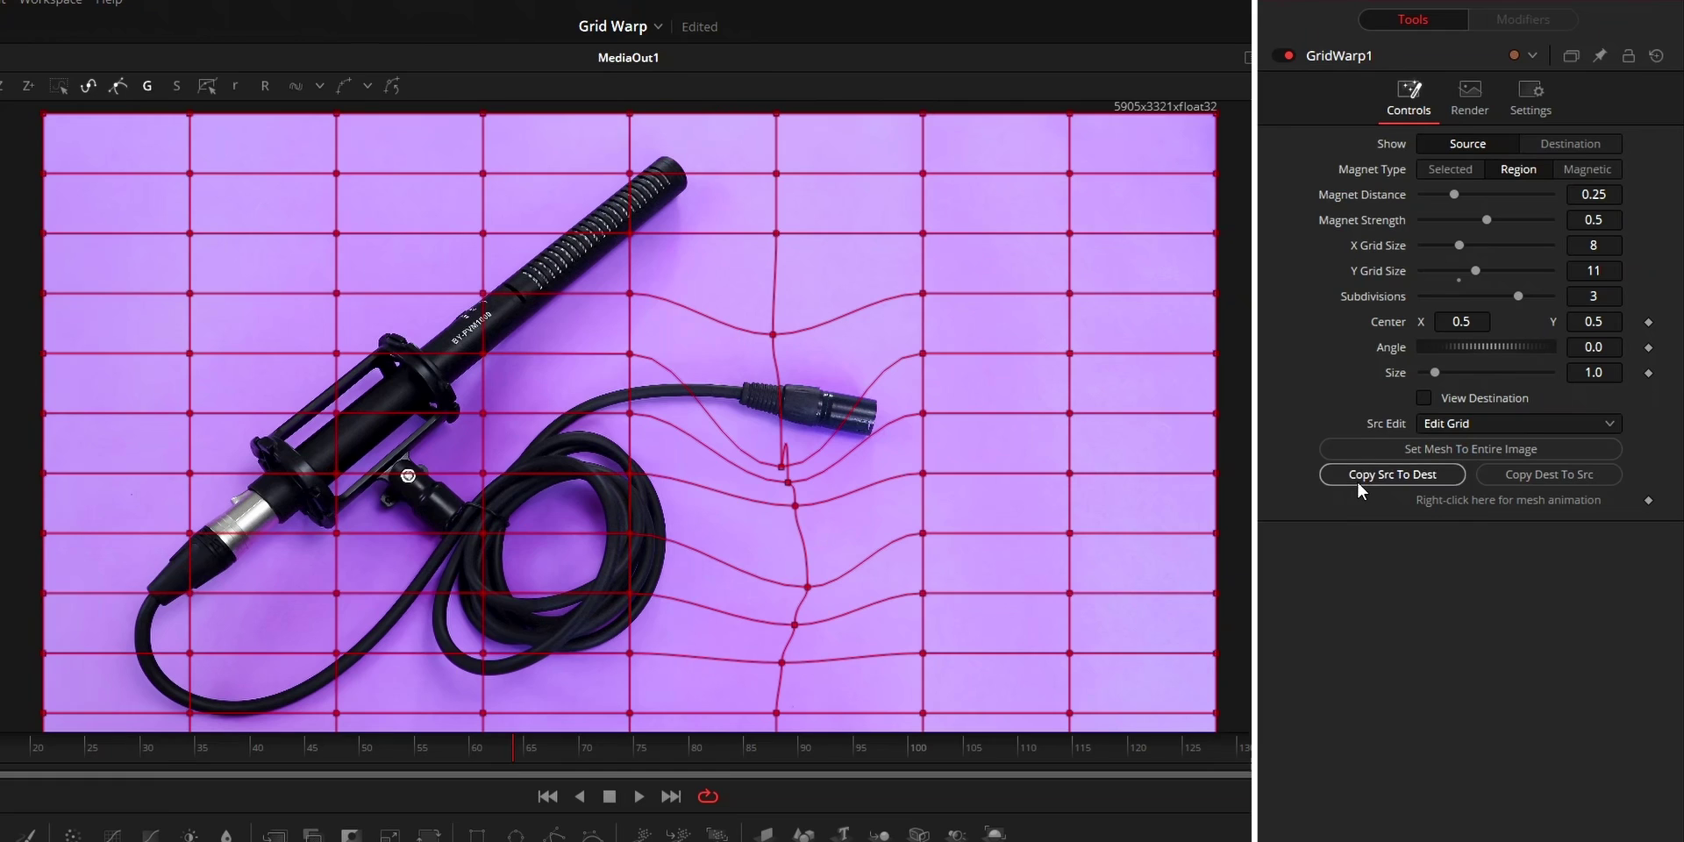
pyautogui.click(1562, 143)
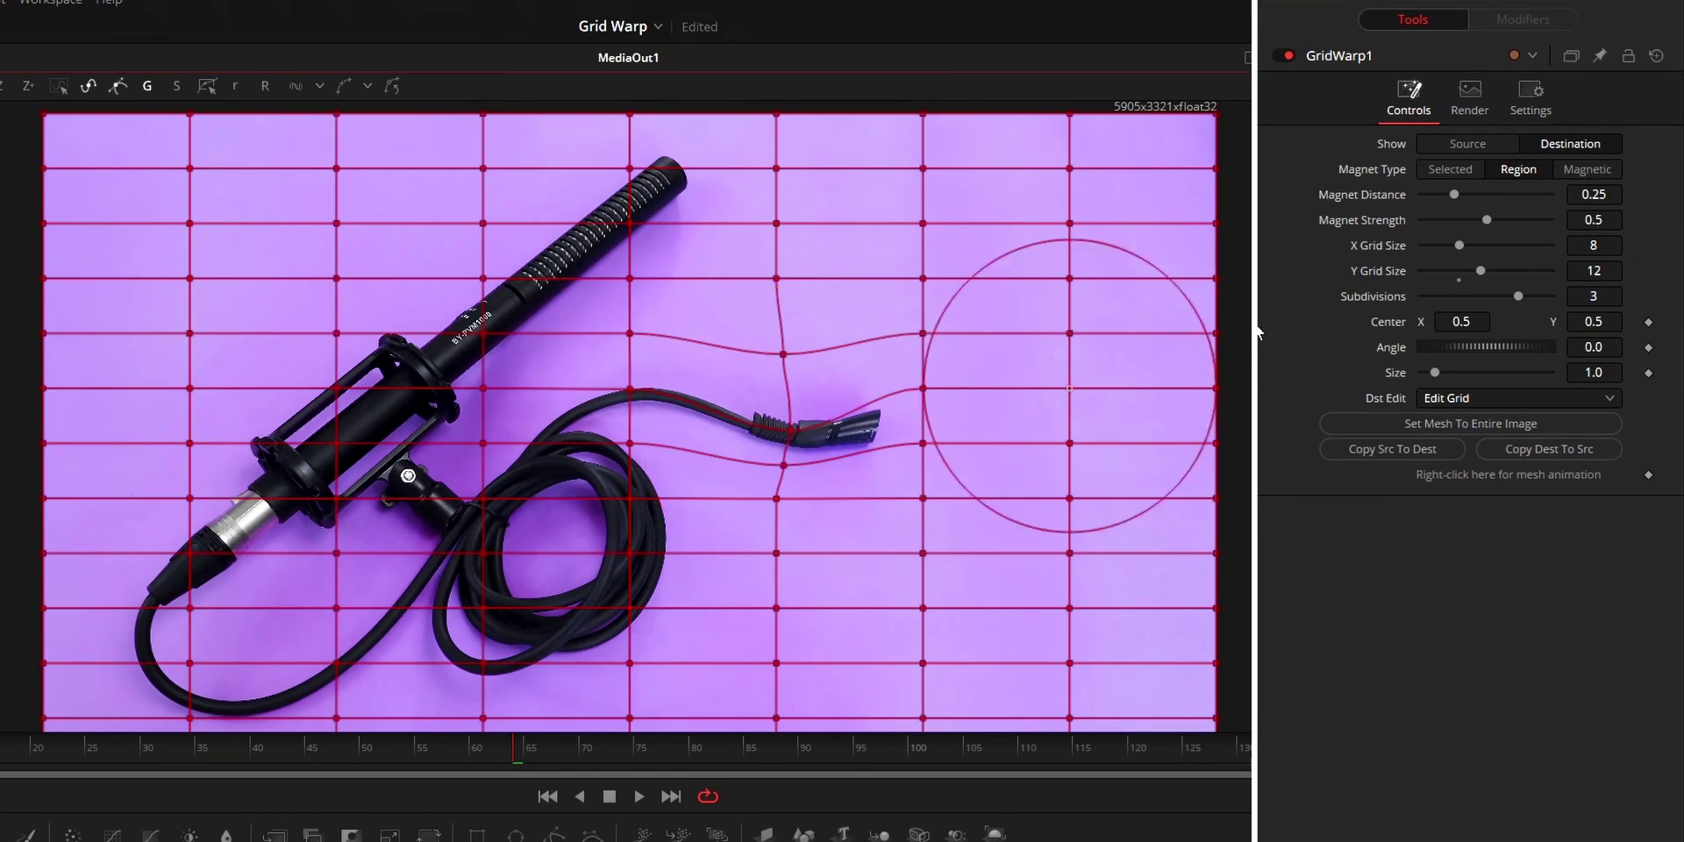
# Step: Copy the warped destination mesh to the source, show the source grid and shift its point at the cable connector
pyautogui.click(1541, 451)
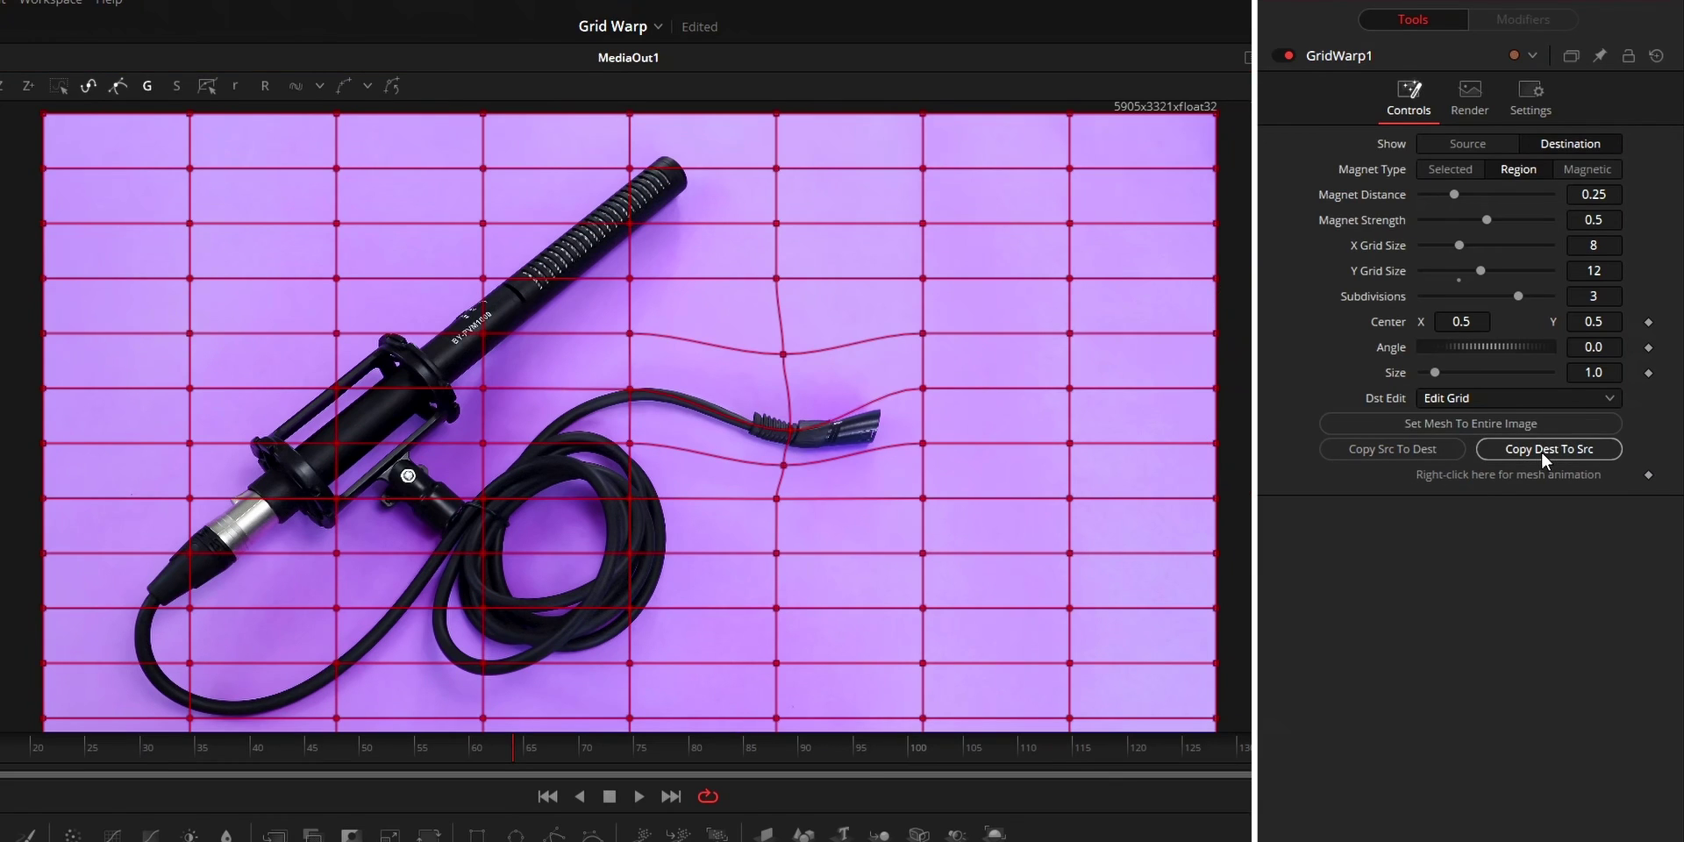
pyautogui.click(1472, 149)
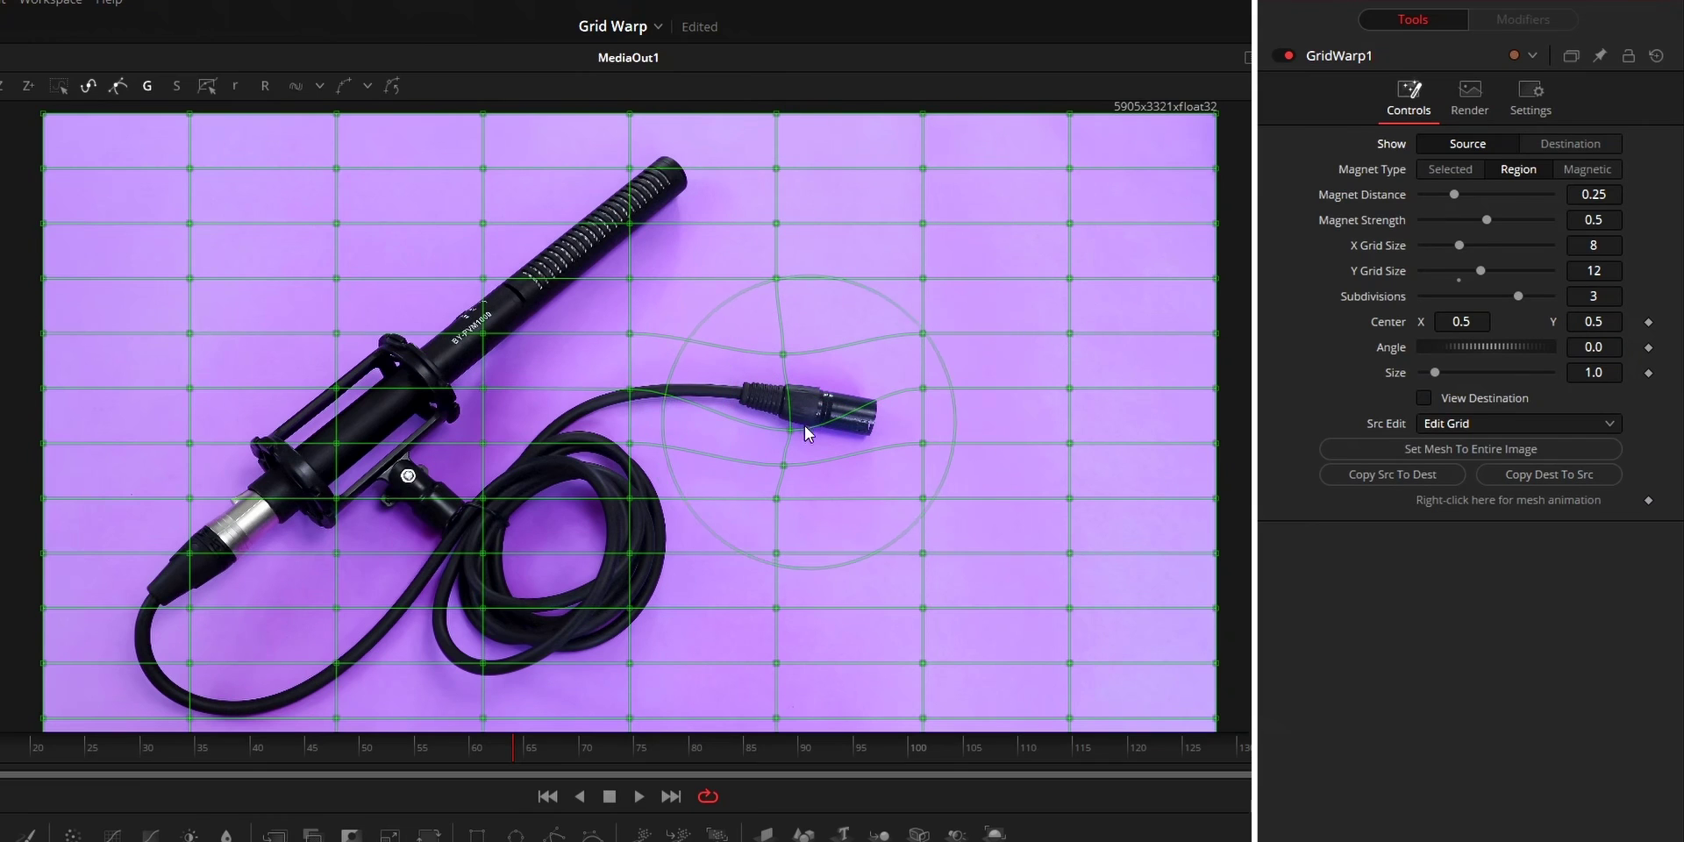
pyautogui.click(786, 408)
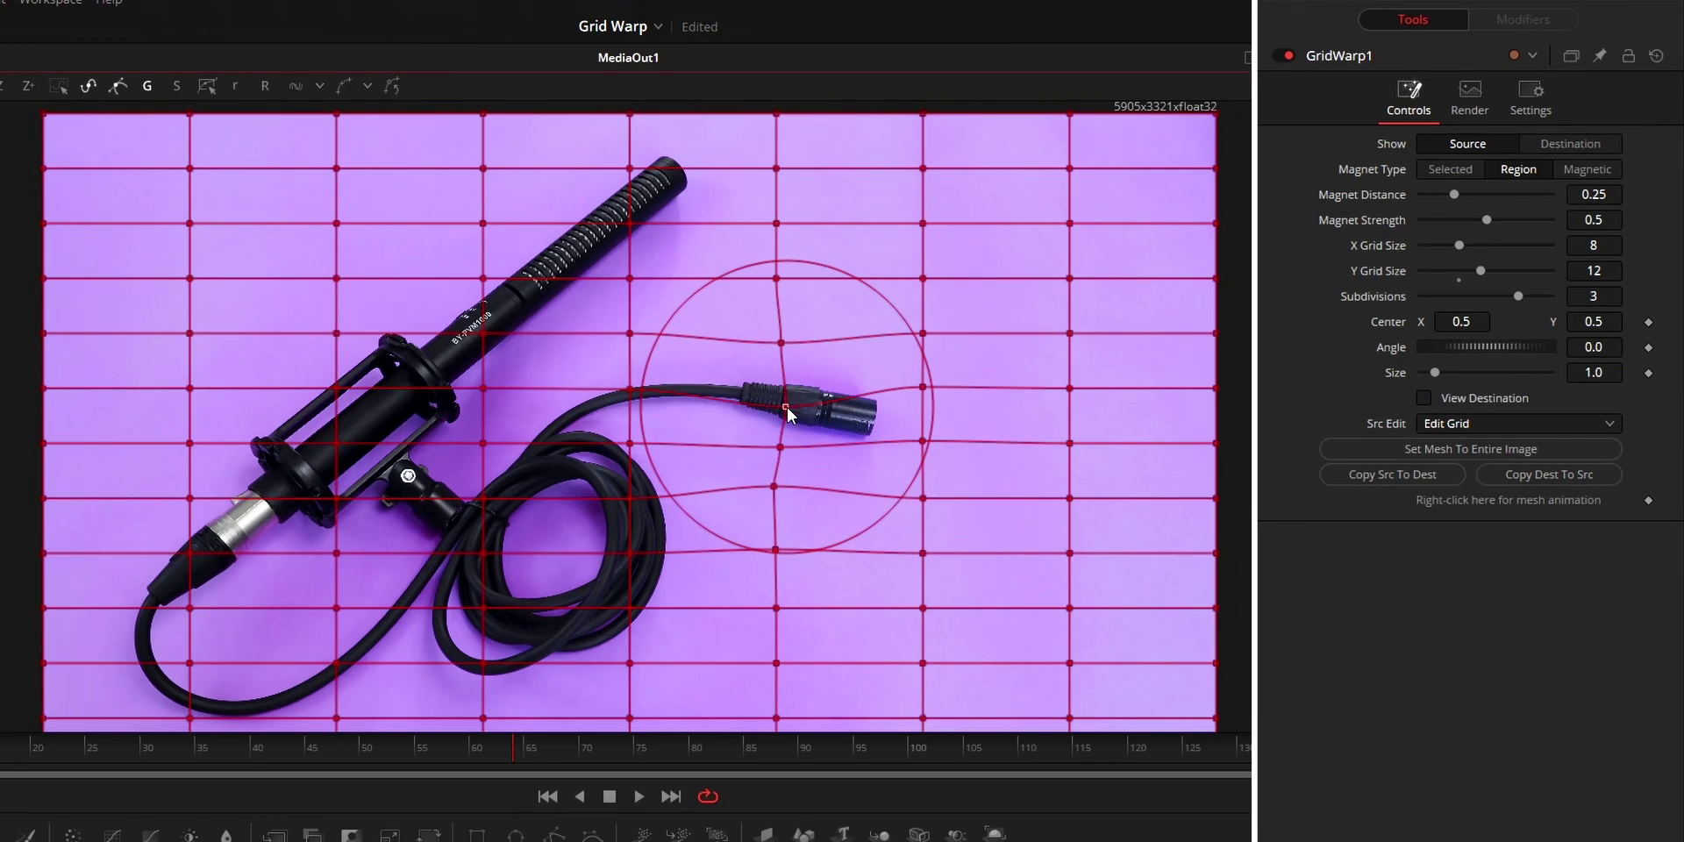
# Step: Reset the Grid Warp settings and, at frame 95, pull the grid point above the connector up and the one below it down
pyautogui.click(1663, 55)
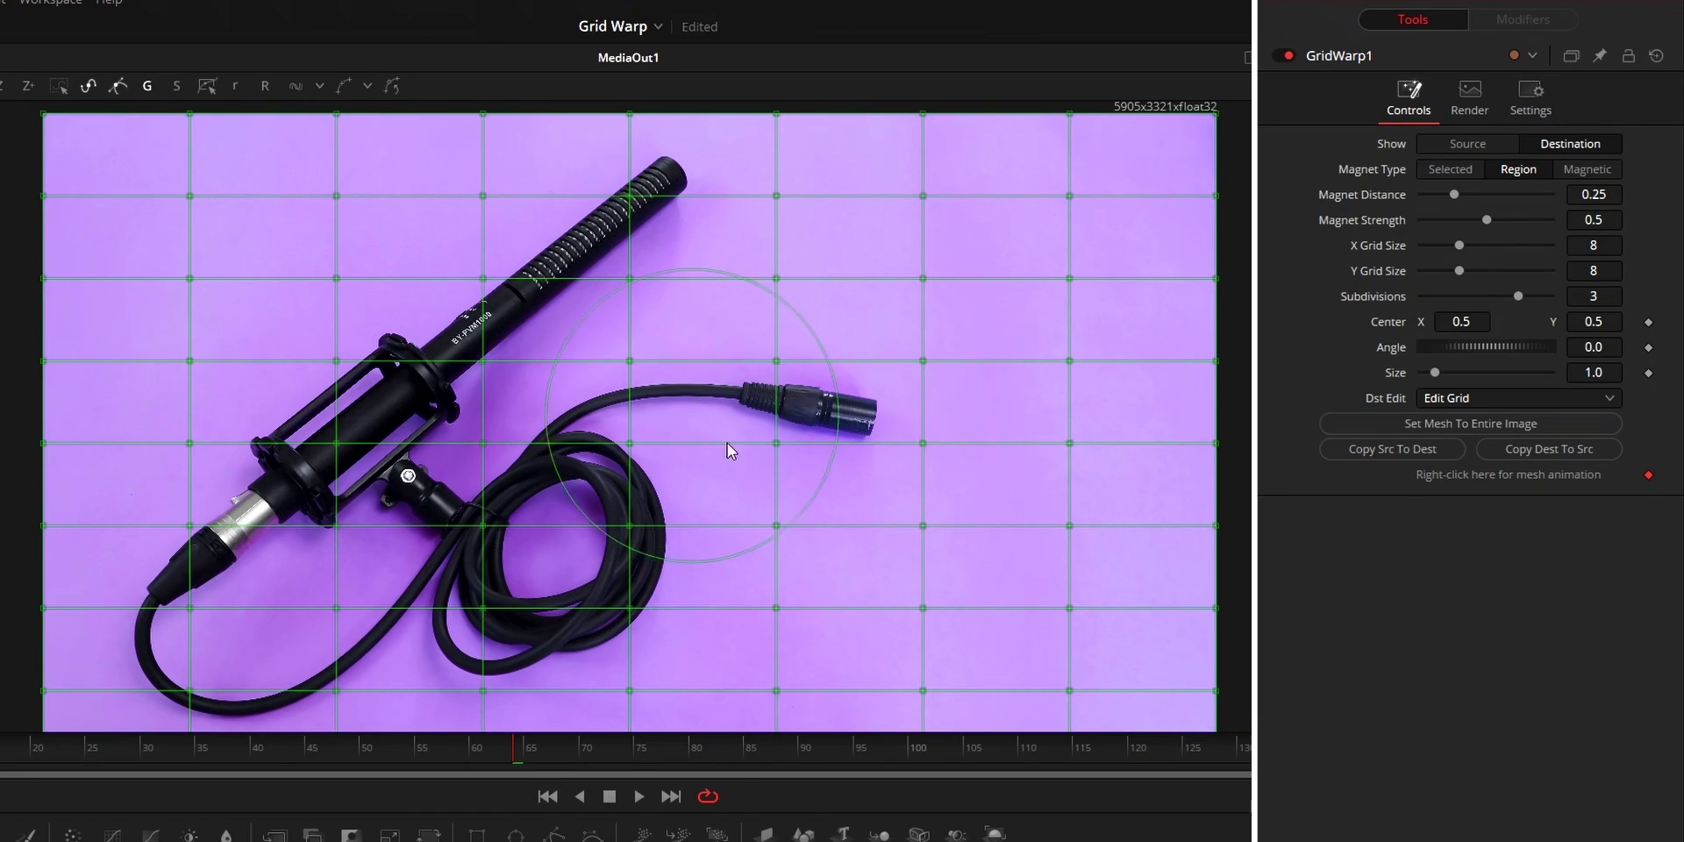
pyautogui.click(856, 753)
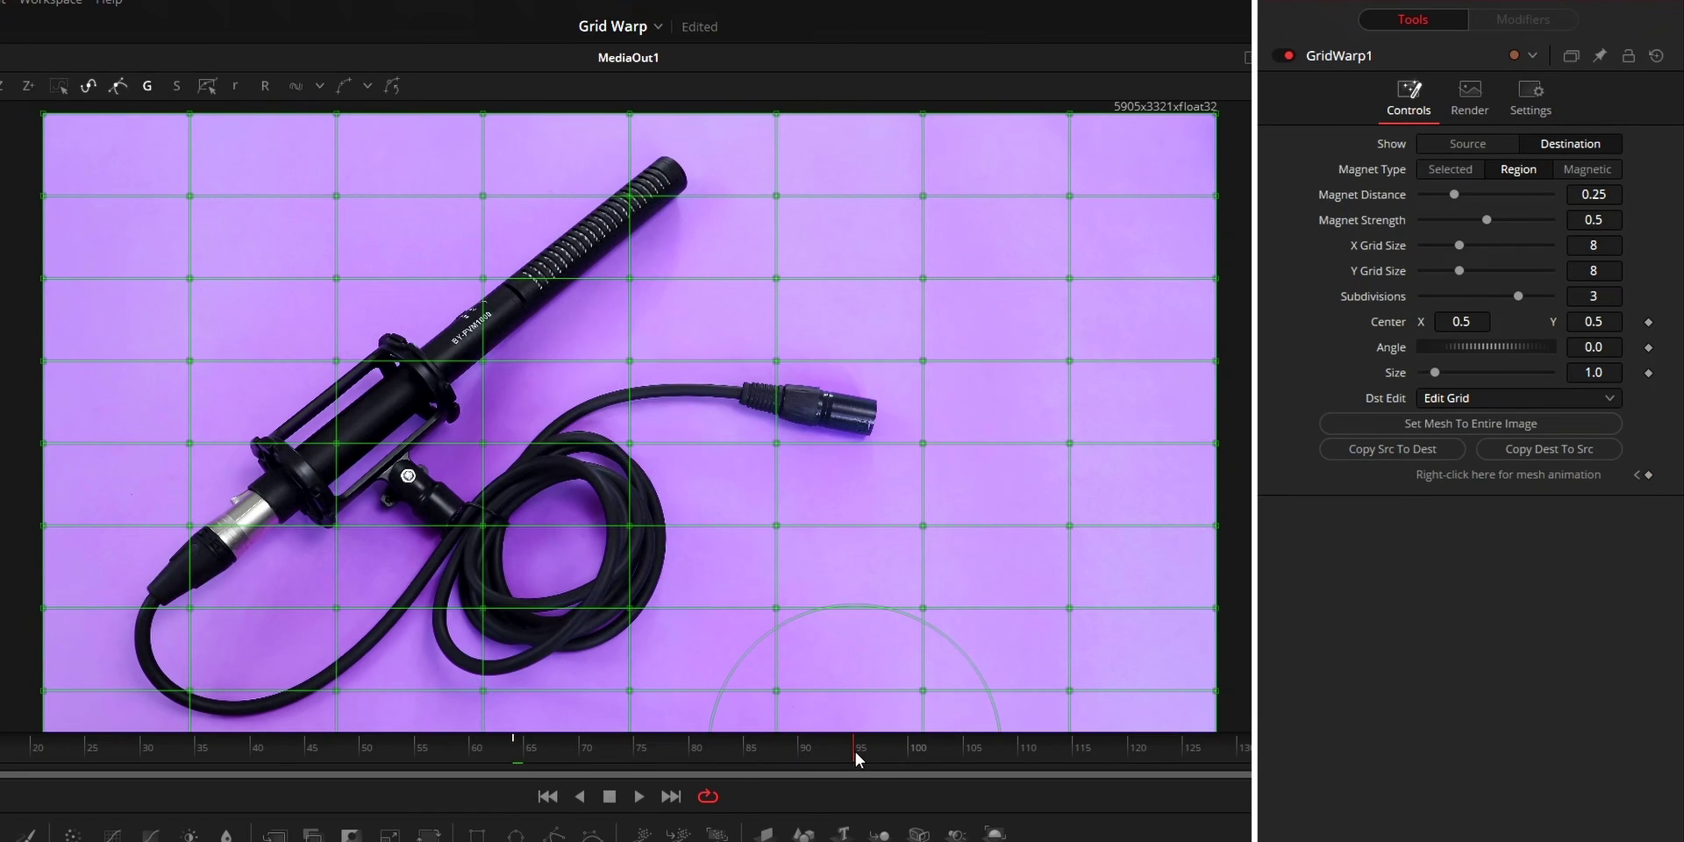
pyautogui.moveTo(778, 362); pyautogui.dragTo(804, 281)
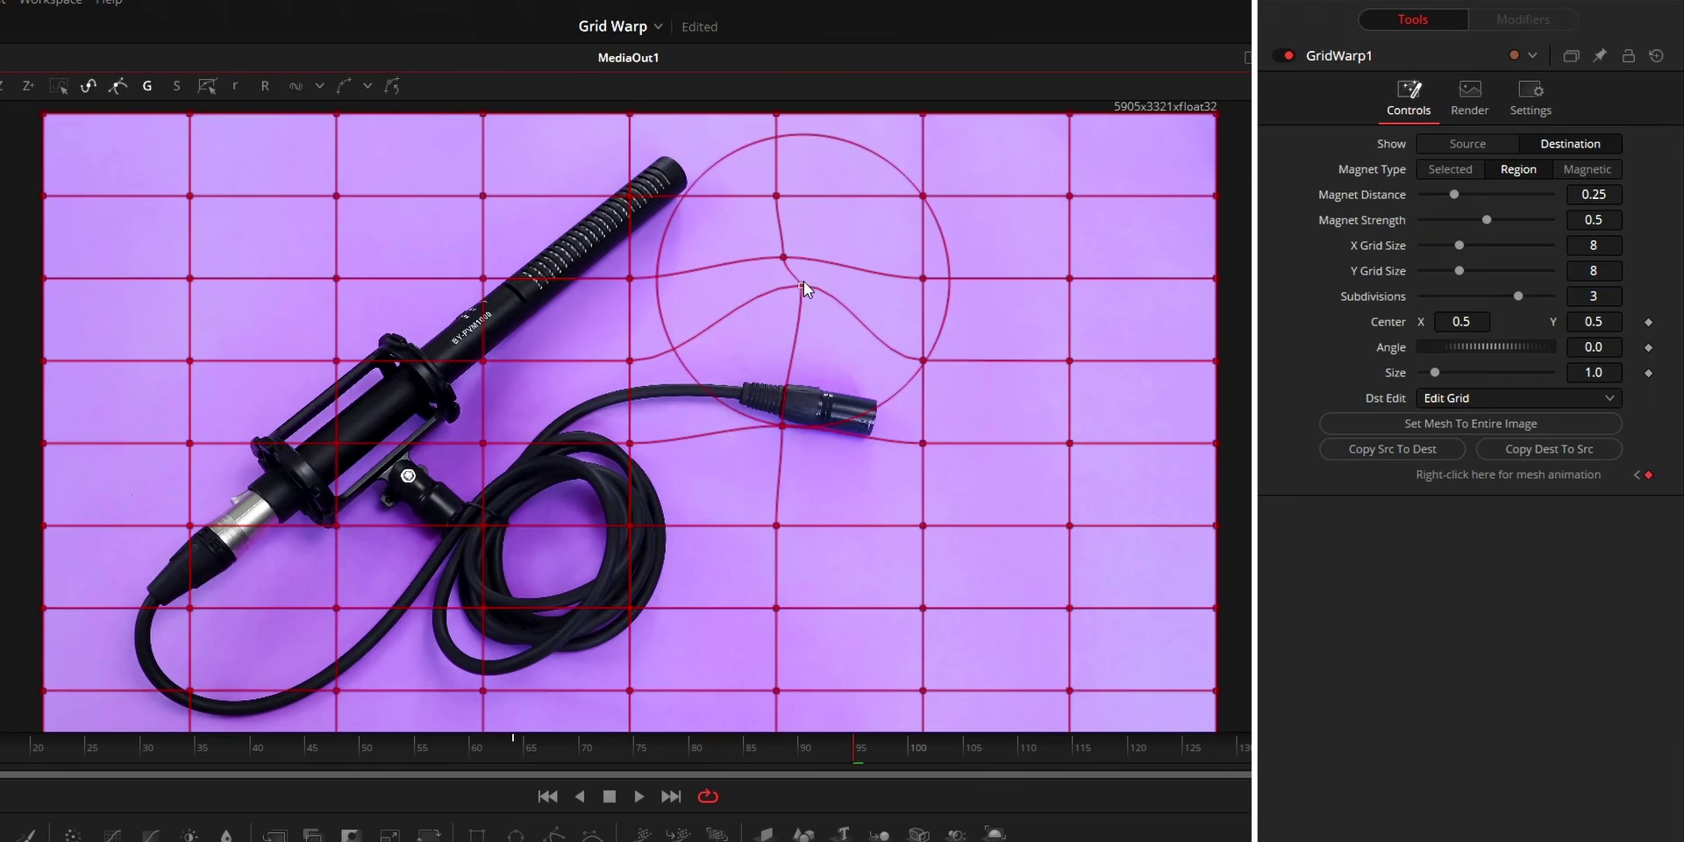
pyautogui.moveTo(783, 426); pyautogui.dragTo(781, 449)
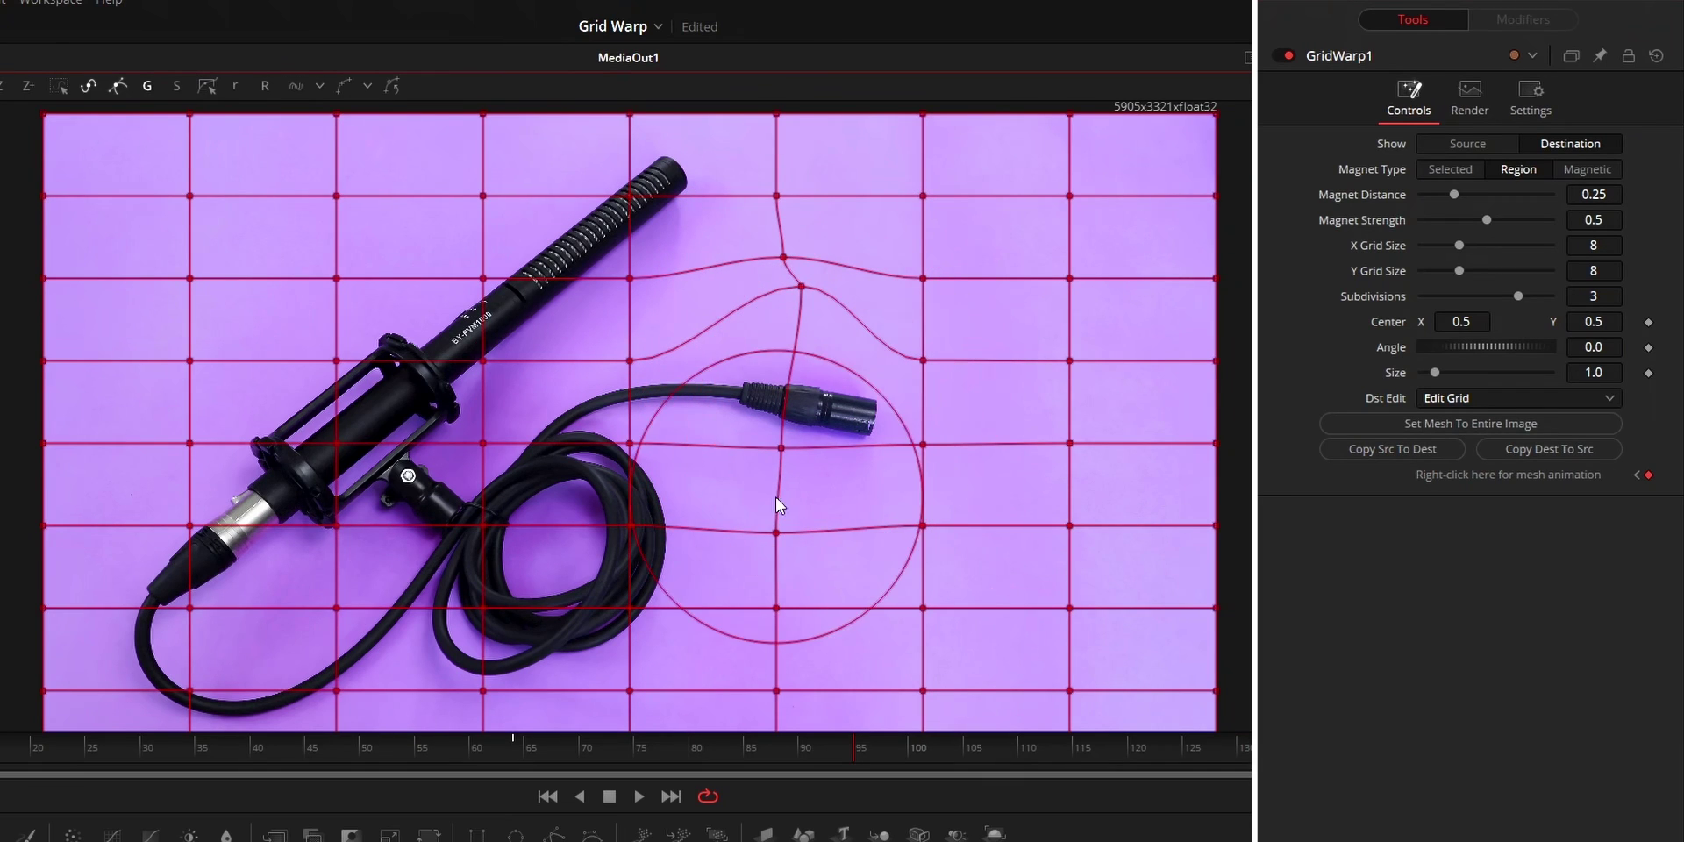